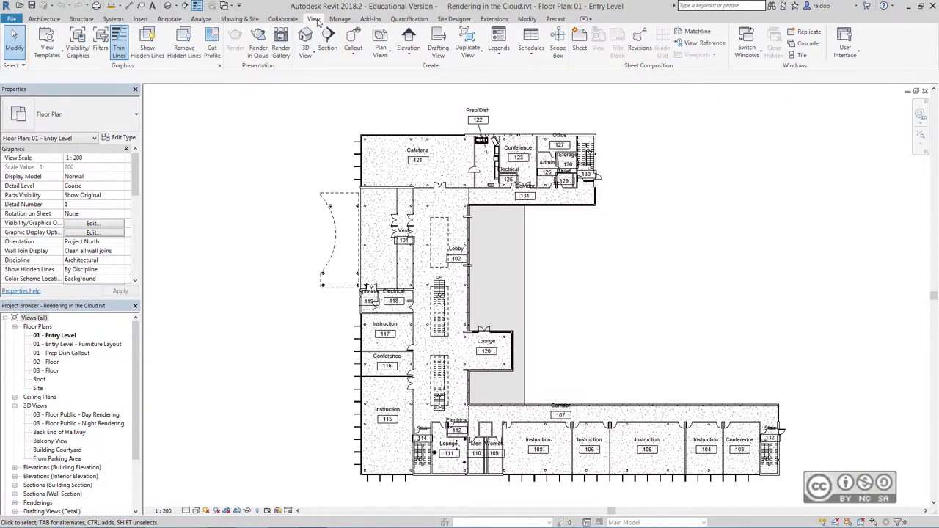
# Place a camera at the corridor's east end aimed west, then widen and lower the crop region.
pyautogui.click(305, 53)
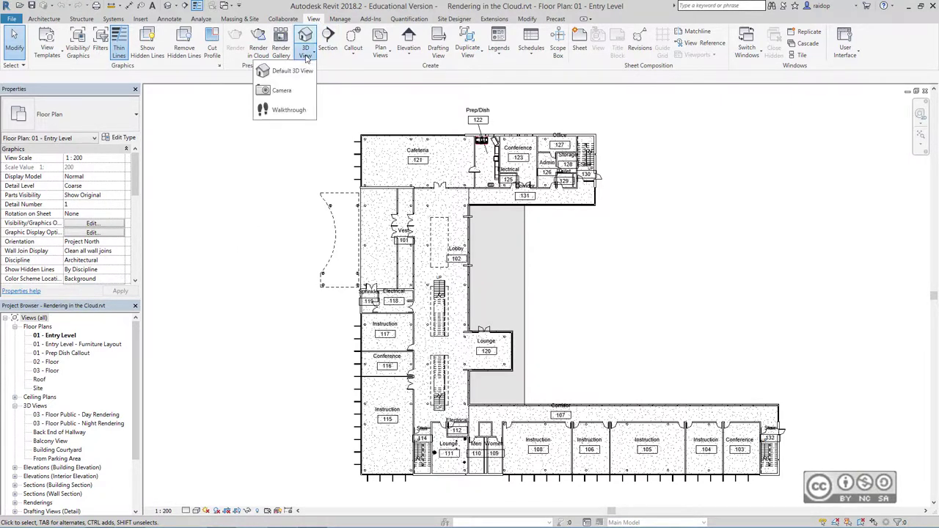
pyautogui.click(281, 90)
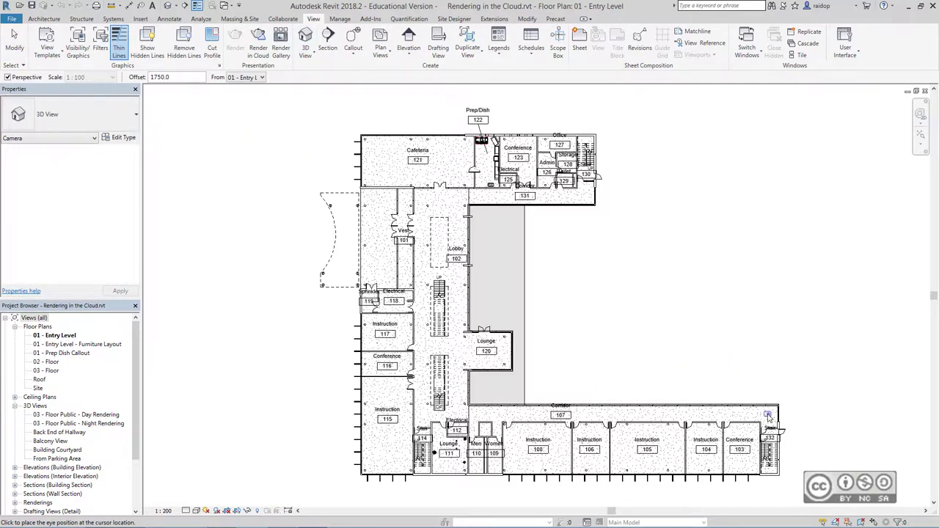
pyautogui.click(768, 415)
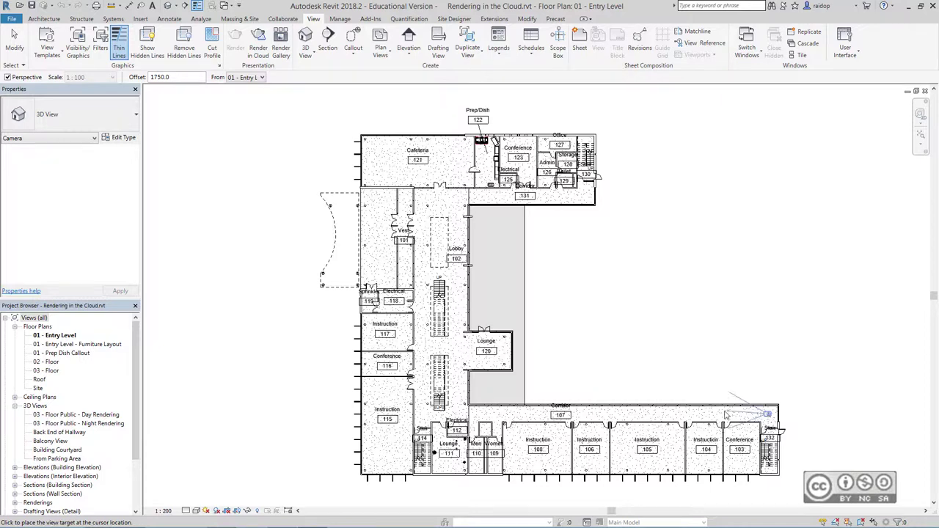
pyautogui.click(314, 419)
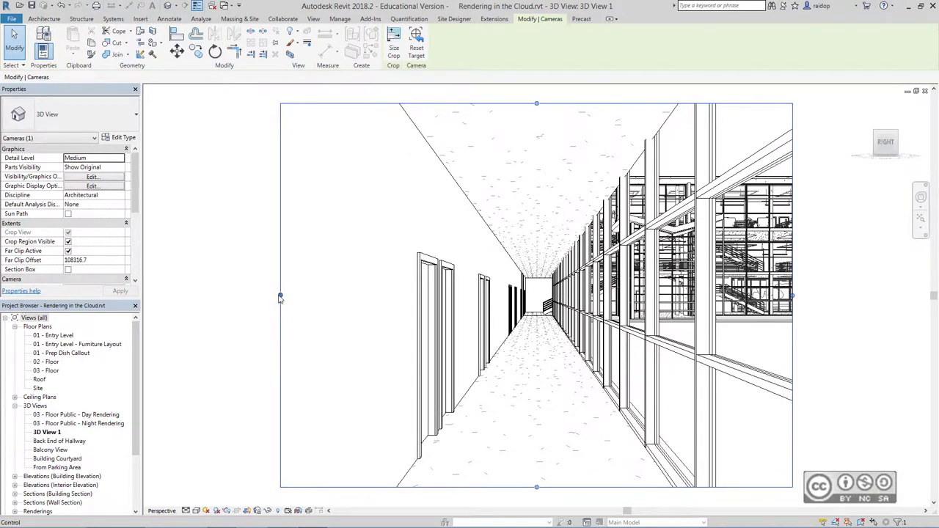
pyautogui.moveTo(280, 297); pyautogui.dragTo(287, 300)
pyautogui.moveTo(540, 103); pyautogui.dragTo(541, 130)
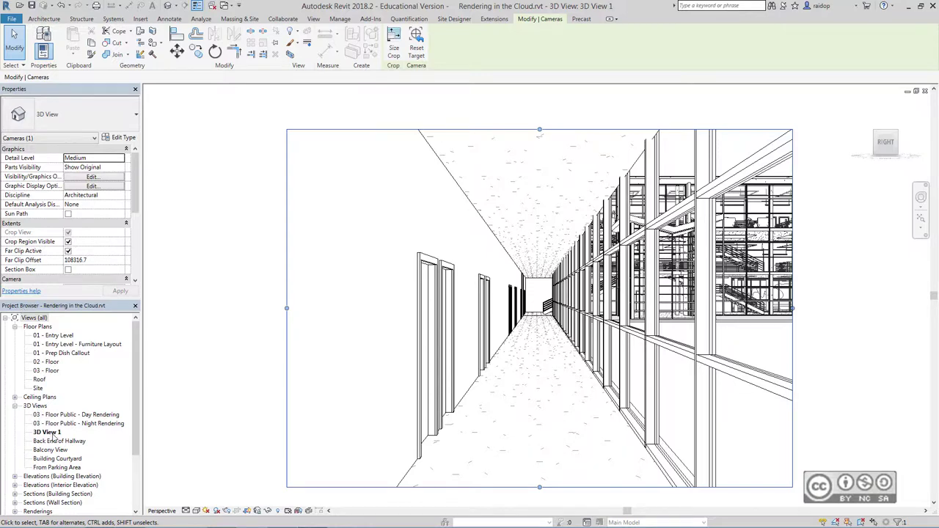
# Rename 3D View 1 to 'Lower Corridor' and close the view.
pyautogui.rightClick(52, 435)
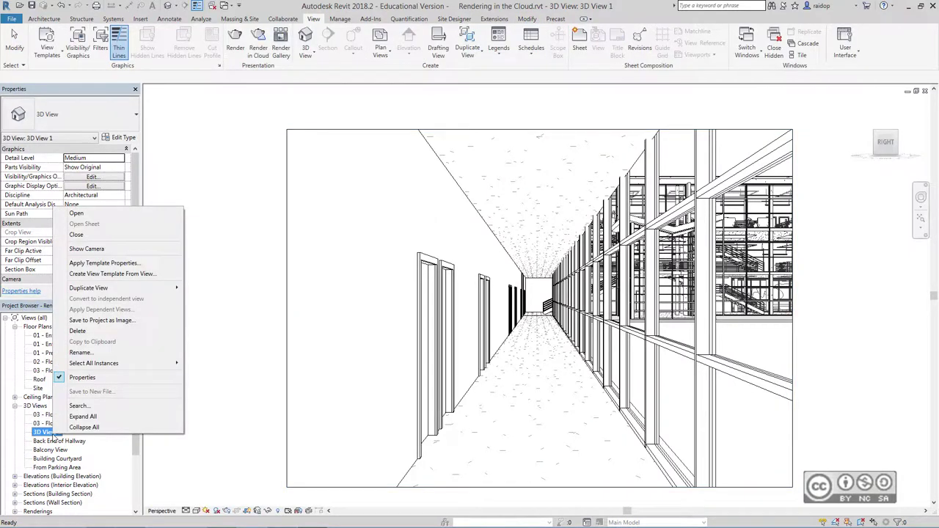
pyautogui.click(79, 353)
pyautogui.write('ower ')
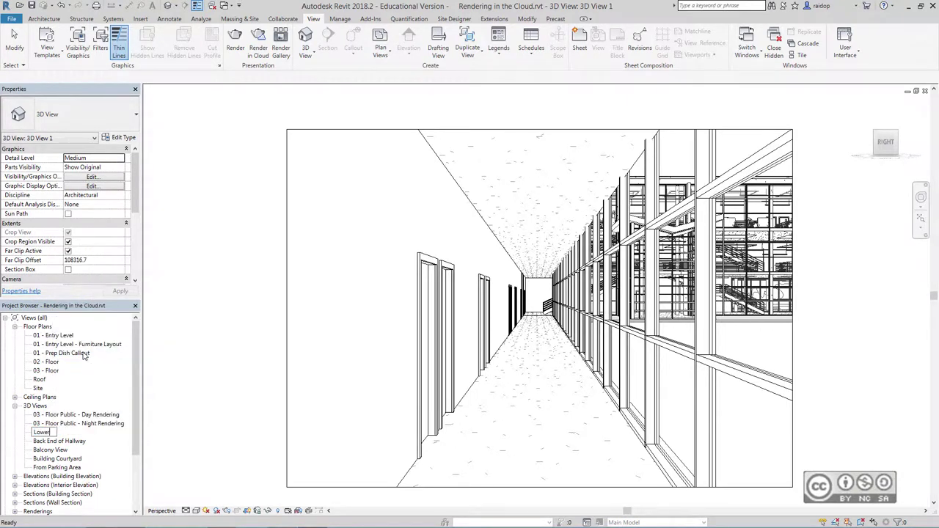
pyautogui.write('Corridor')
pyautogui.press('Return')
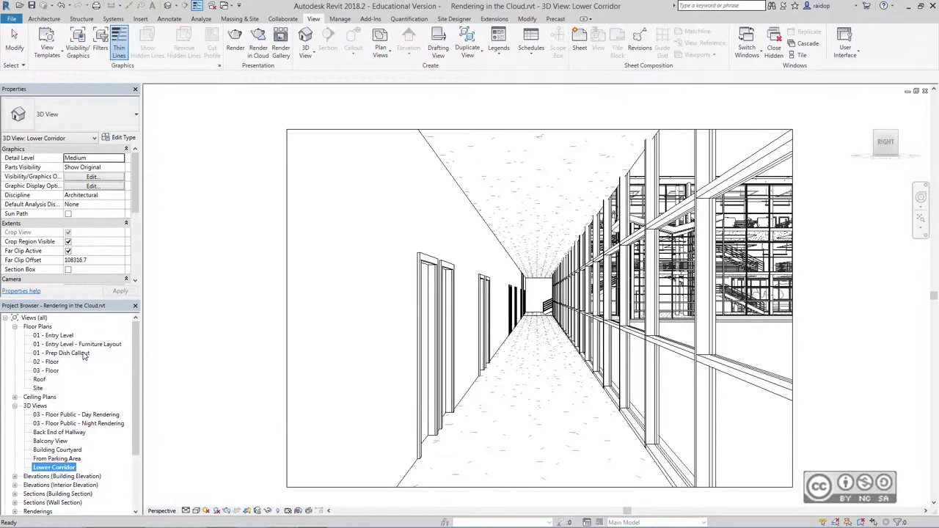
pyautogui.click(926, 92)
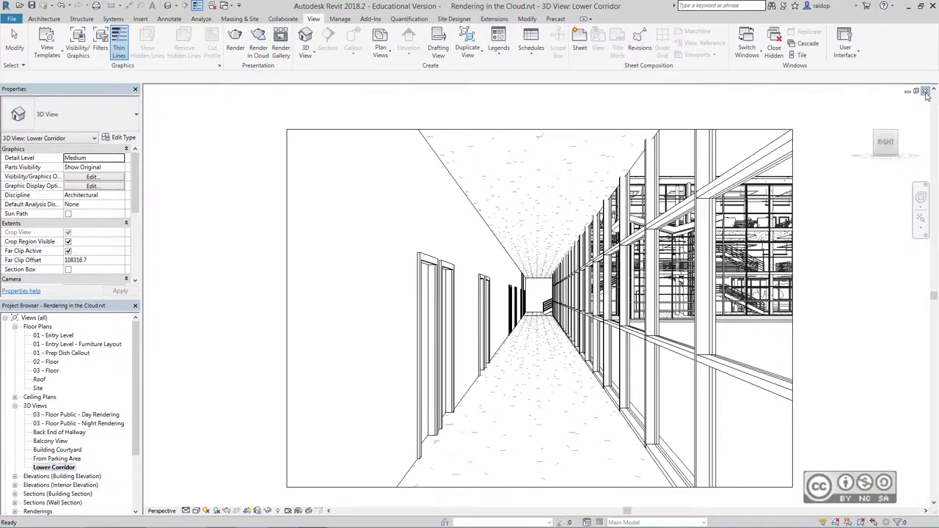
# In 03 - Floor, place a camera near gridlines B and 1.1 aimed south across the atrium, then orbit.
pyautogui.doubleClick(47, 371)
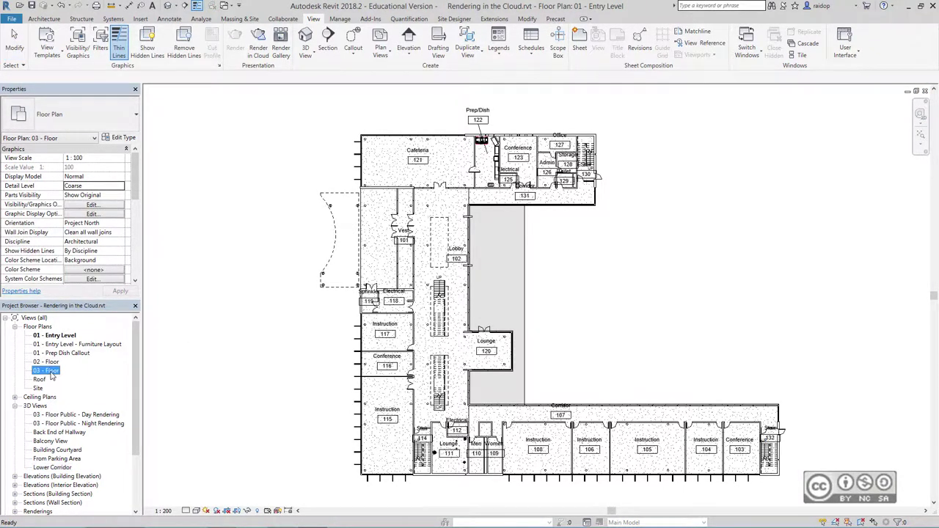
pyautogui.click(308, 56)
pyautogui.click(273, 90)
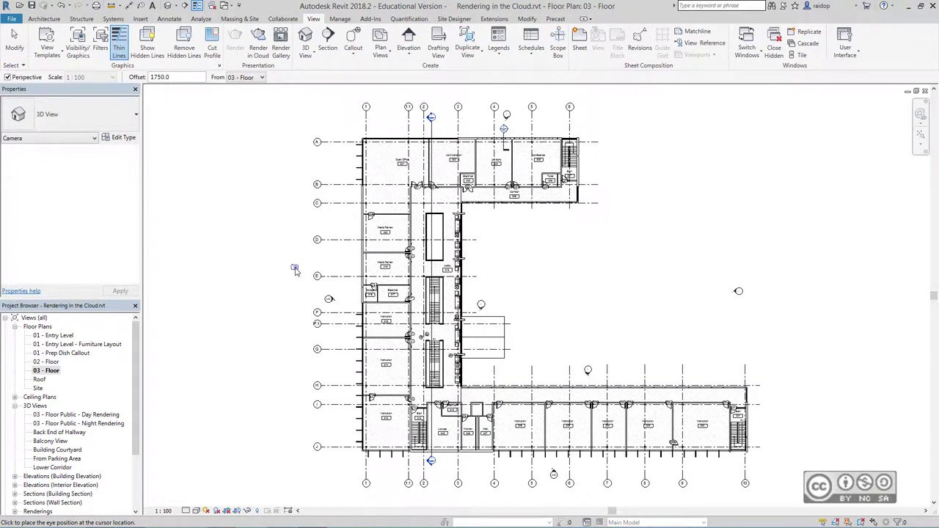
pyautogui.click(417, 192)
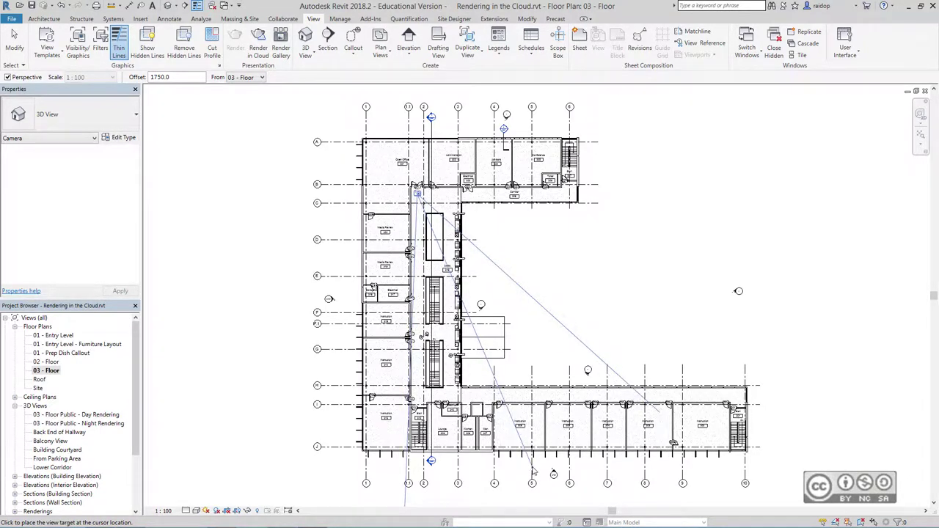
pyautogui.click(533, 470)
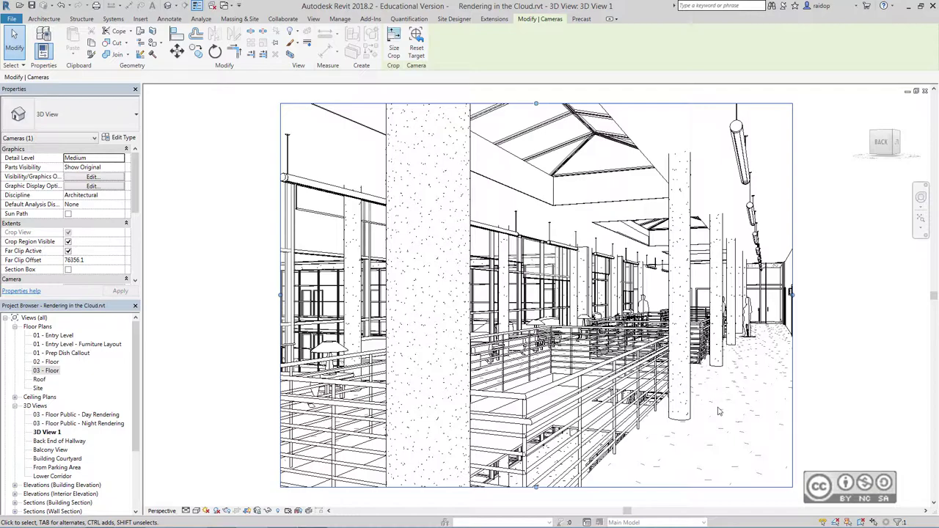
pyautogui.keyDown('shift'); pyautogui.moveTo(719, 412); pyautogui.dragTo(719, 417, button='middle'); pyautogui.keyUp('shift')
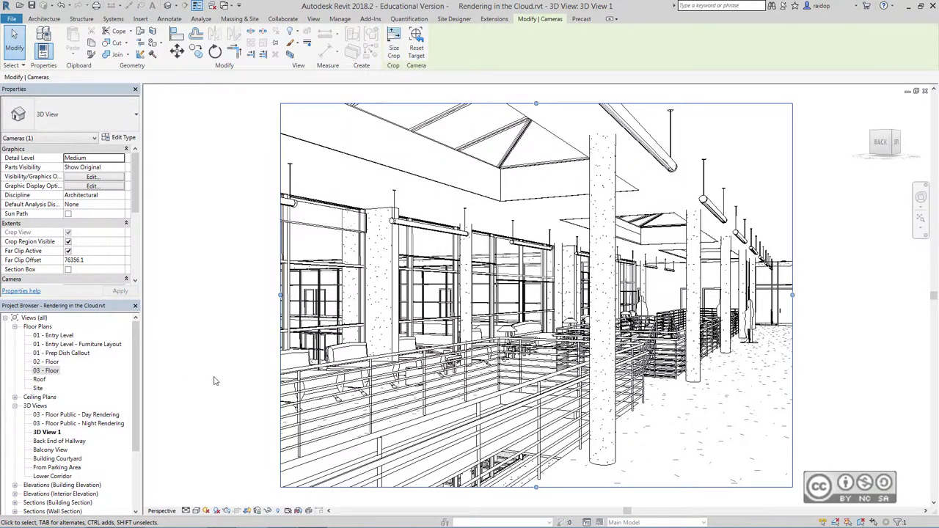
# Rename the new 3D View 1 to '03 - Hallway'.
pyautogui.click(45, 434)
pyautogui.rightClick(45, 434)
pyautogui.click(86, 355)
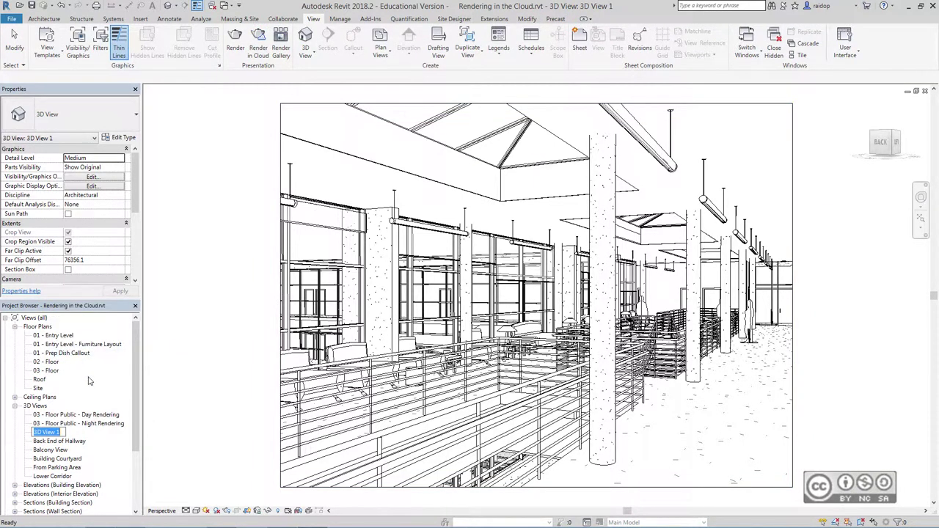
pyautogui.write('03 - Hallwa')
pyautogui.write('y')
pyautogui.press('Return')
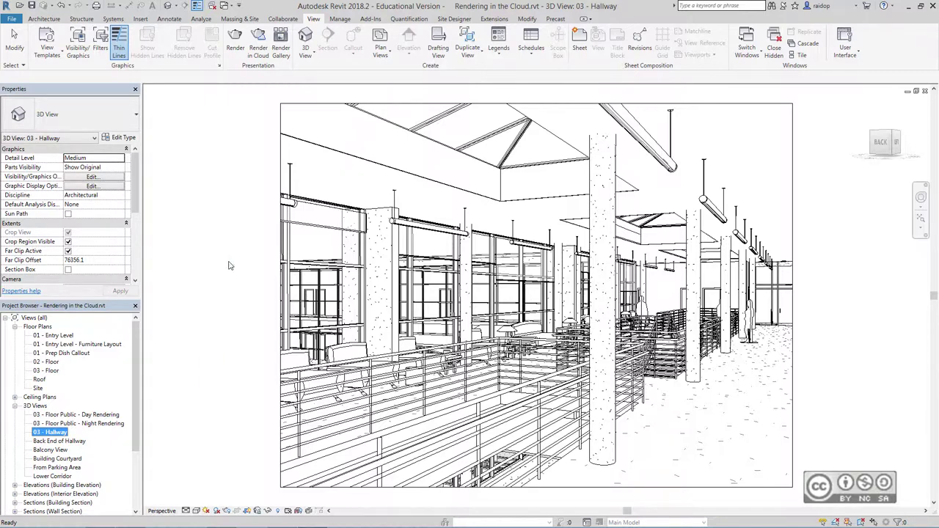
# Switch the 03 - Hallway perspective's visual style to Consistent Colors.
pyautogui.click(196, 512)
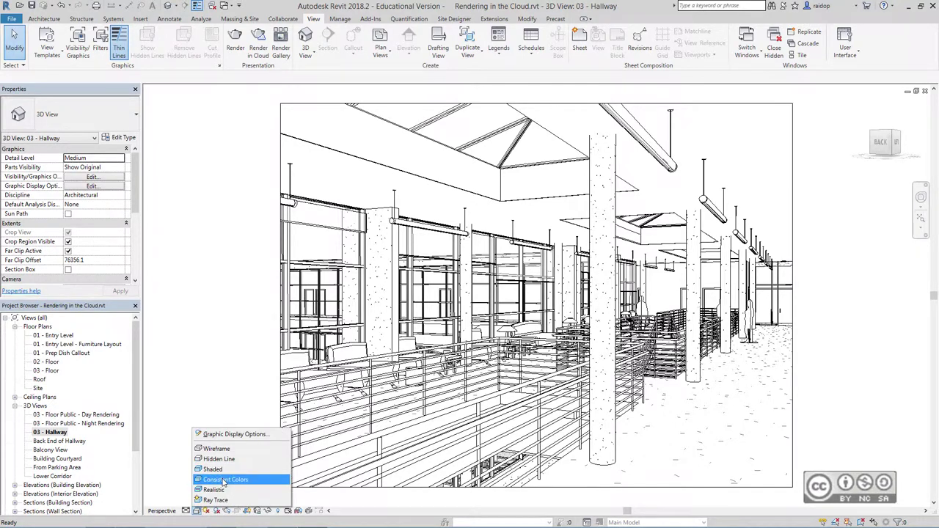
pyautogui.click(227, 481)
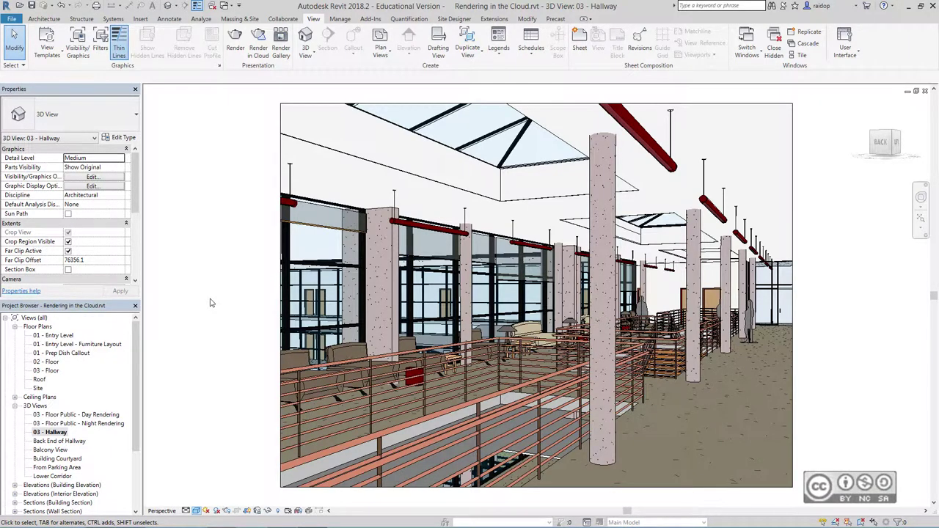
# Duplicate the atrium concrete wall's type as Generic - 225mm Brick.
pyautogui.click(391, 285)
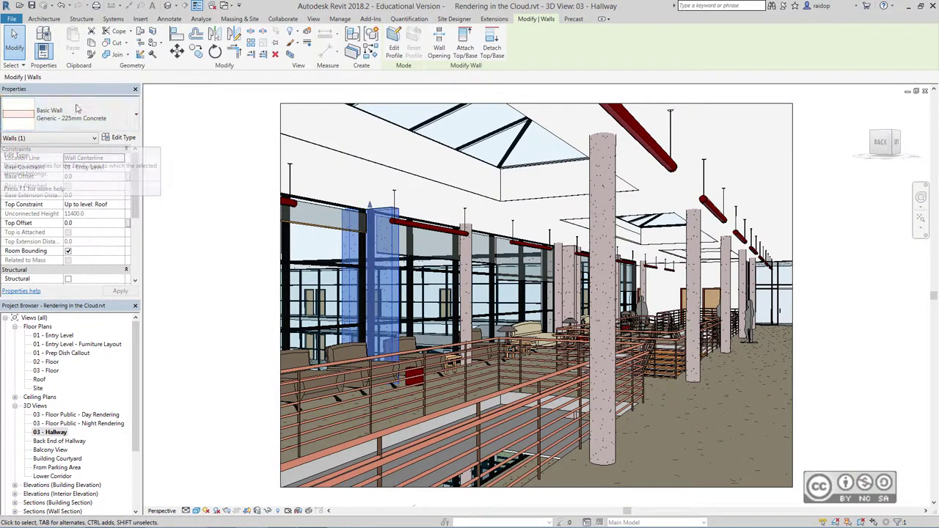
pyautogui.click(122, 138)
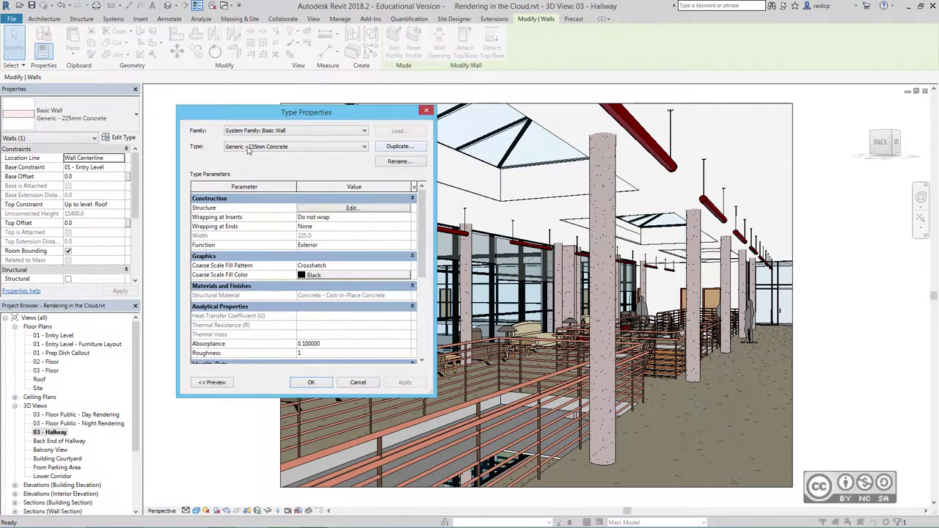
pyautogui.click(411, 149)
pyautogui.moveTo(306, 246); pyautogui.dragTo(336, 247)
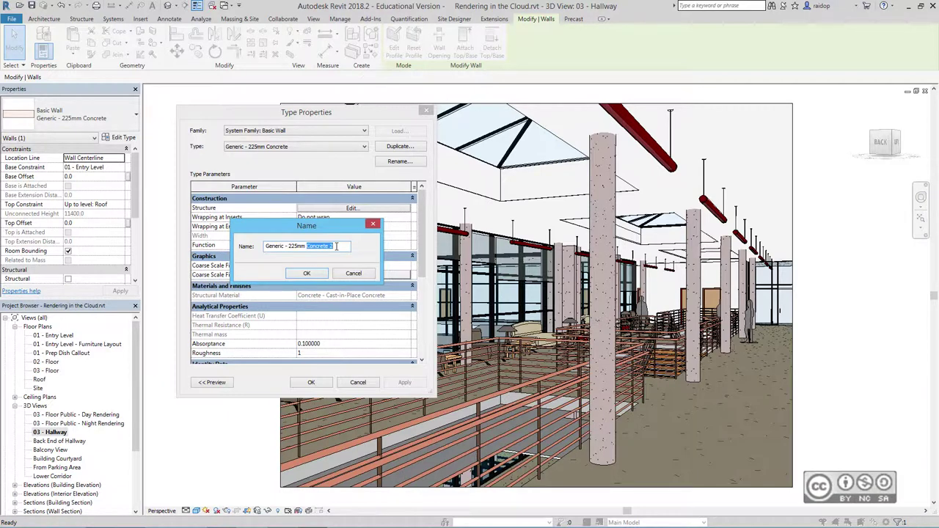
pyautogui.write('Brick')
pyautogui.click(306, 273)
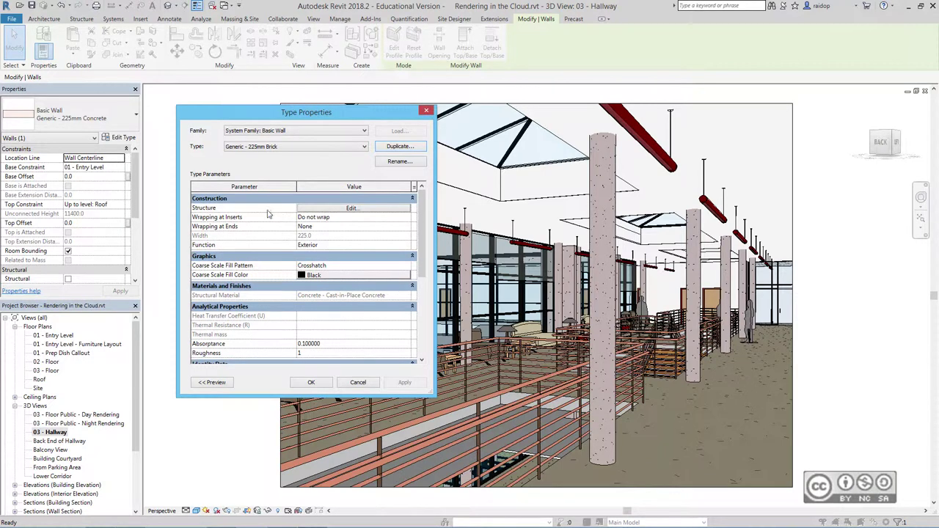
# Set the brick type's structure layer material to Masonry - Brick and apply it to the wall.
pyautogui.click(352, 210)
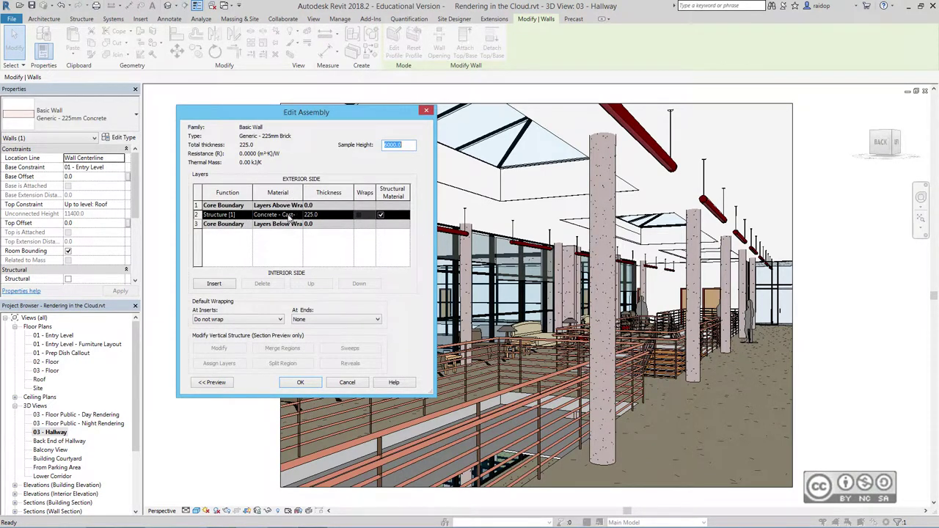
pyautogui.click(299, 215)
pyautogui.doubleClick(300, 215)
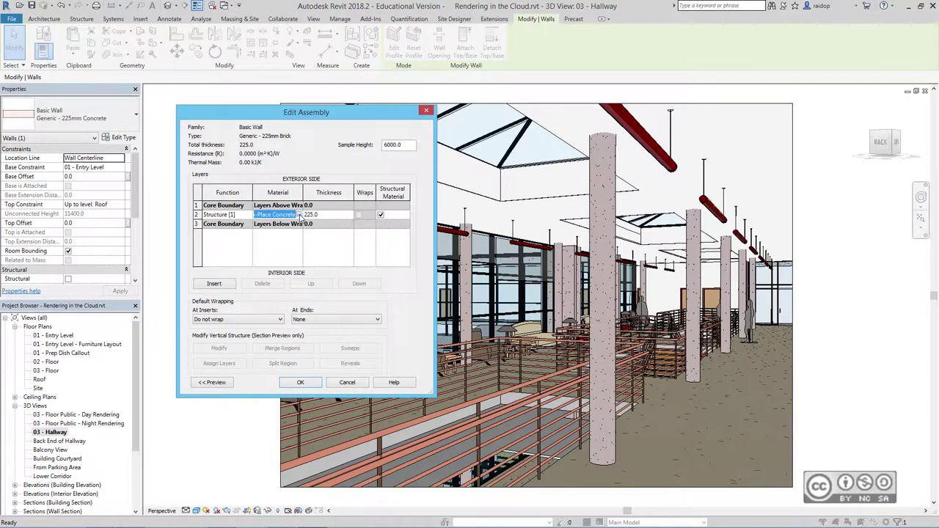
pyautogui.click(300, 214)
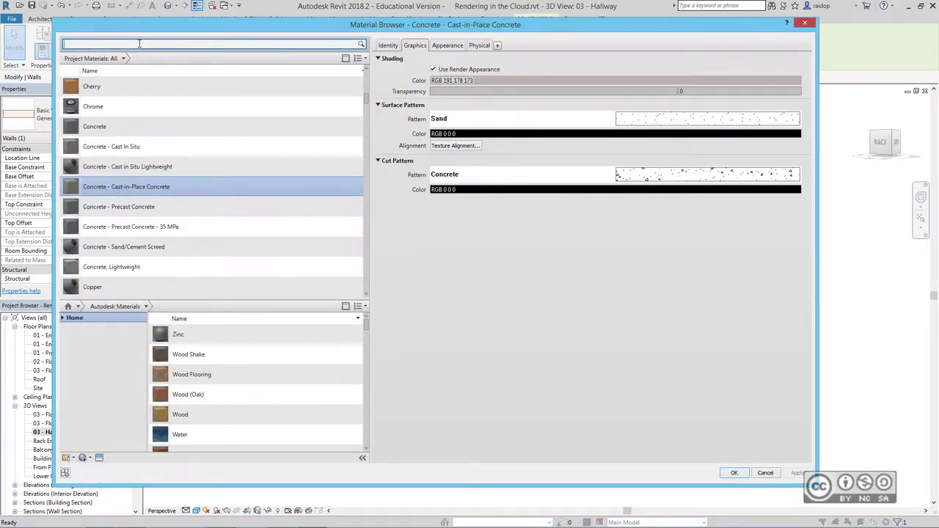
pyautogui.write('Masonry - Brick')
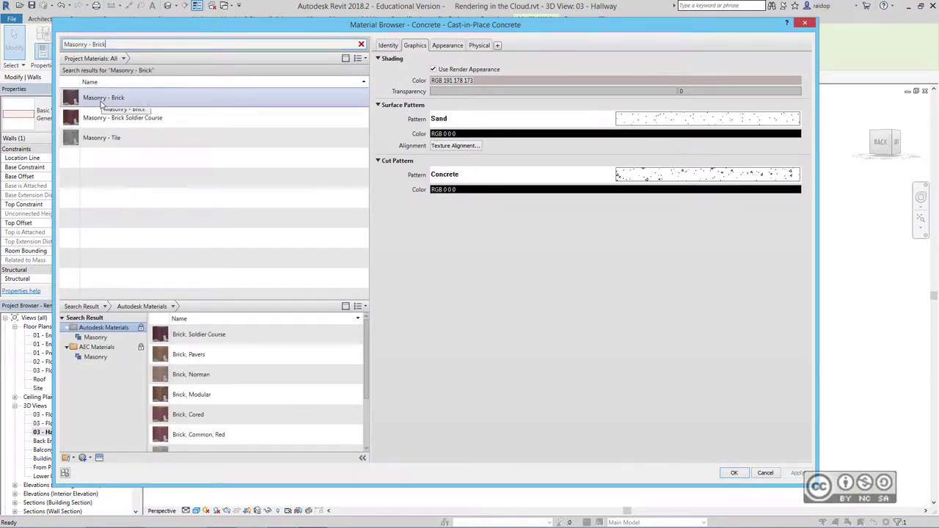
pyautogui.click(103, 103)
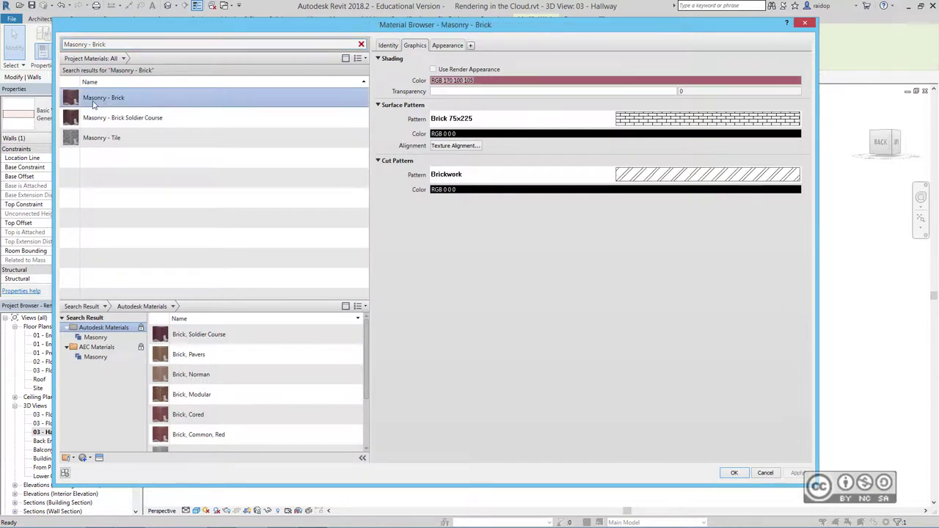
pyautogui.click(735, 473)
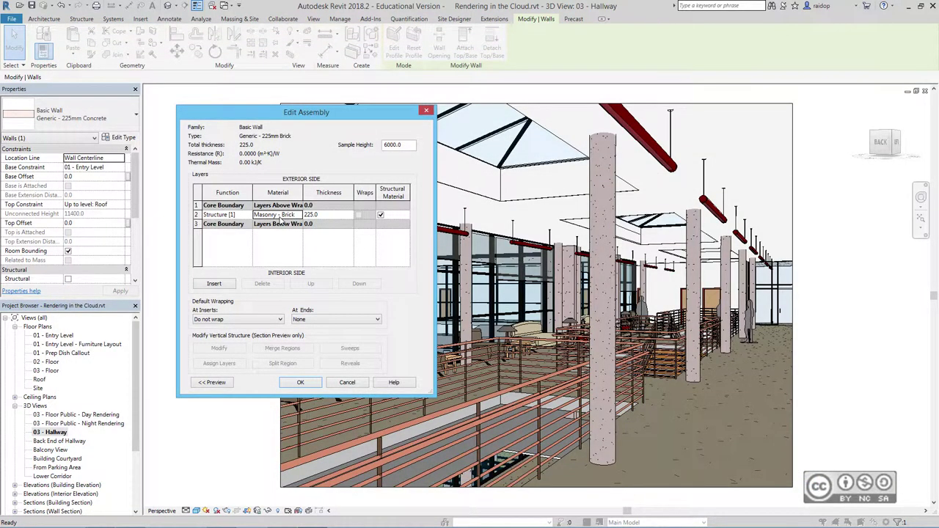
pyautogui.click(314, 383)
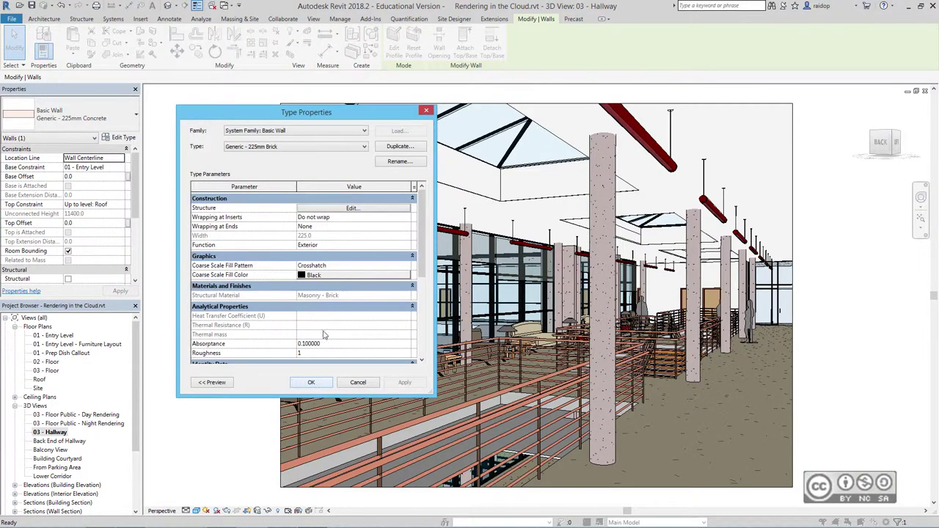
pyautogui.click(311, 383)
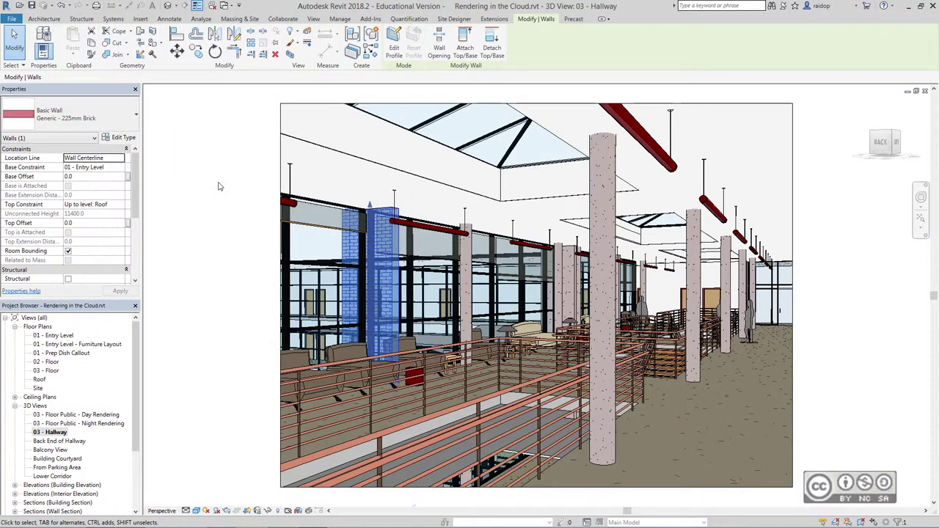
pyautogui.click(218, 187)
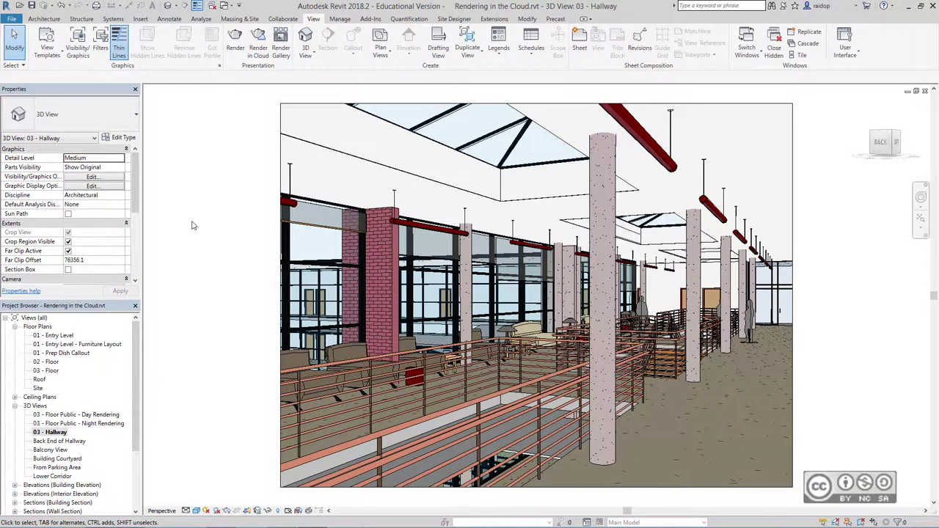
pyautogui.scroll(2, 729, 422)
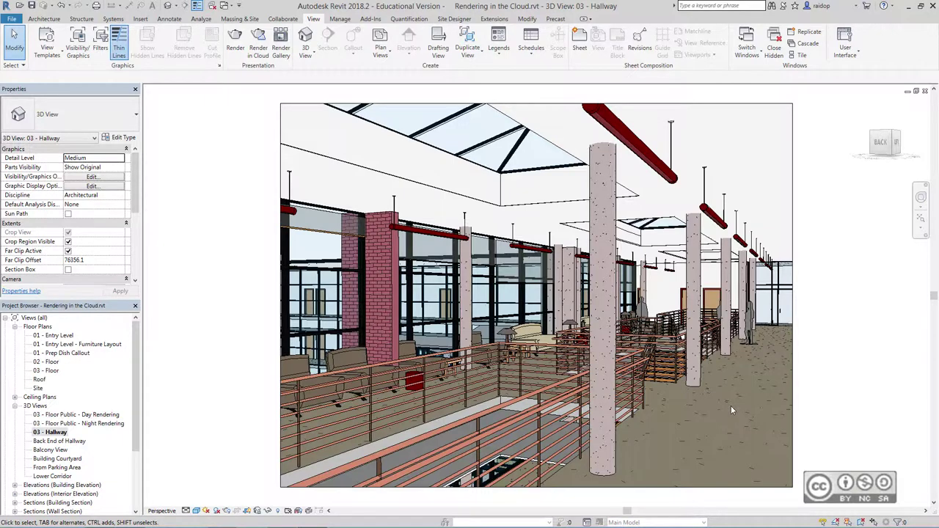
pyautogui.scroll(2, 726, 410)
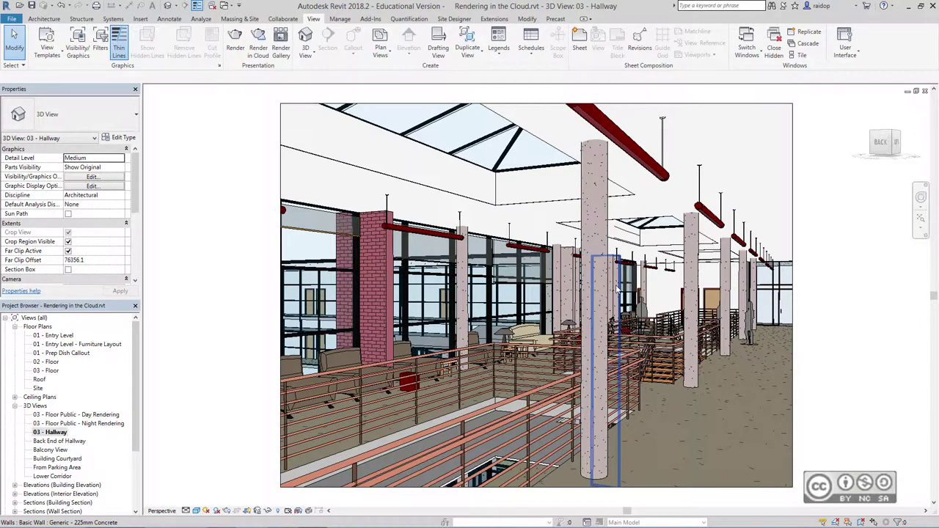
pyautogui.click(616, 289)
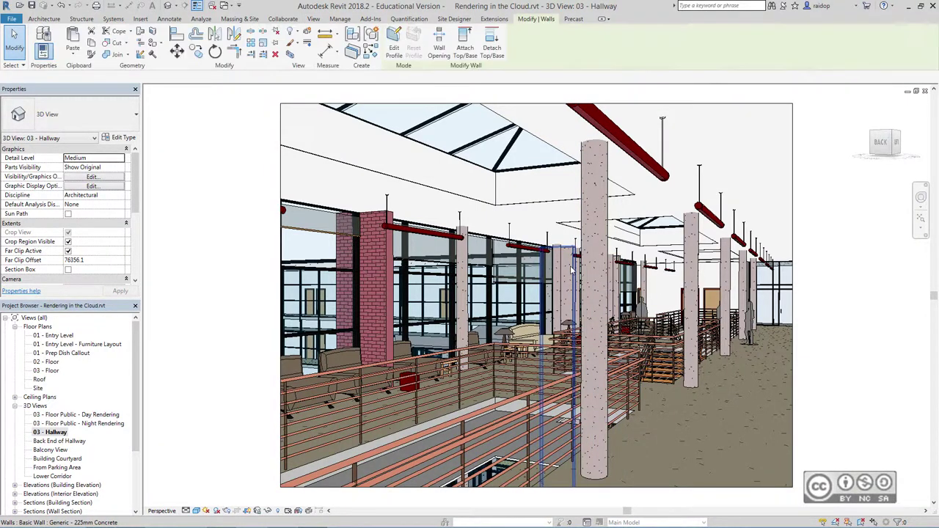
pyautogui.keyDown('ctrl'); pyautogui.click(616, 282); pyautogui.keyUp('ctrl')
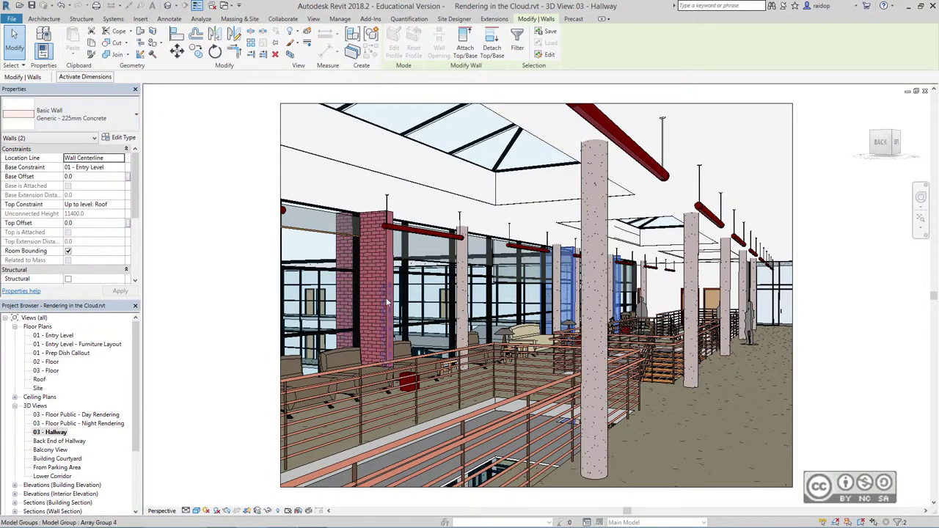
pyautogui.click(127, 117)
pyautogui.scroll(1, 75, 213)
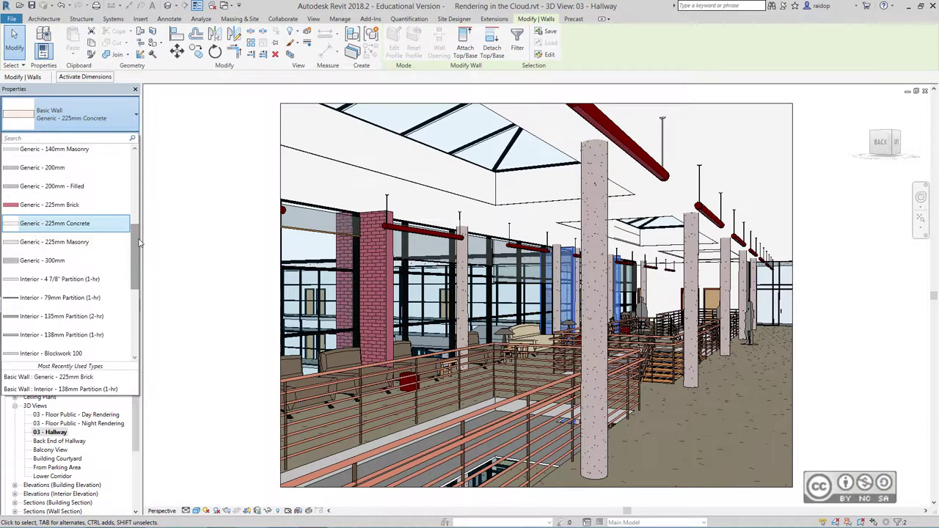
pyautogui.press('Escape')
pyautogui.press('Escape')
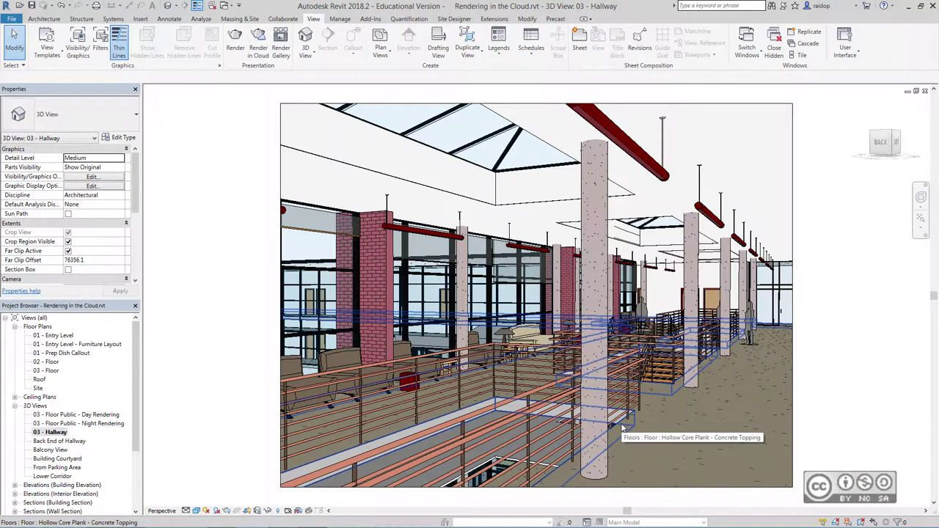
# Duplicate the hallway floor's type as Hollow Core Plank - Wood Plank.
pyautogui.click(623, 427)
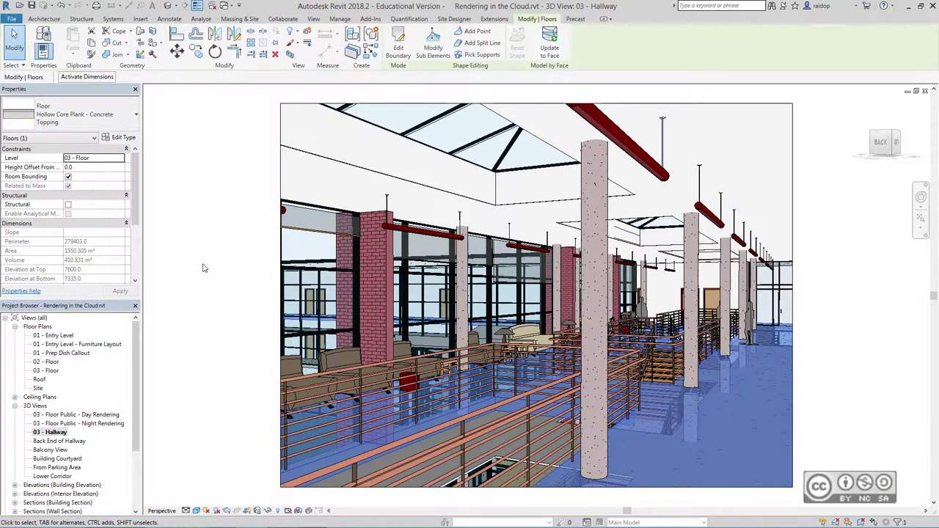
pyautogui.click(122, 139)
pyautogui.click(402, 147)
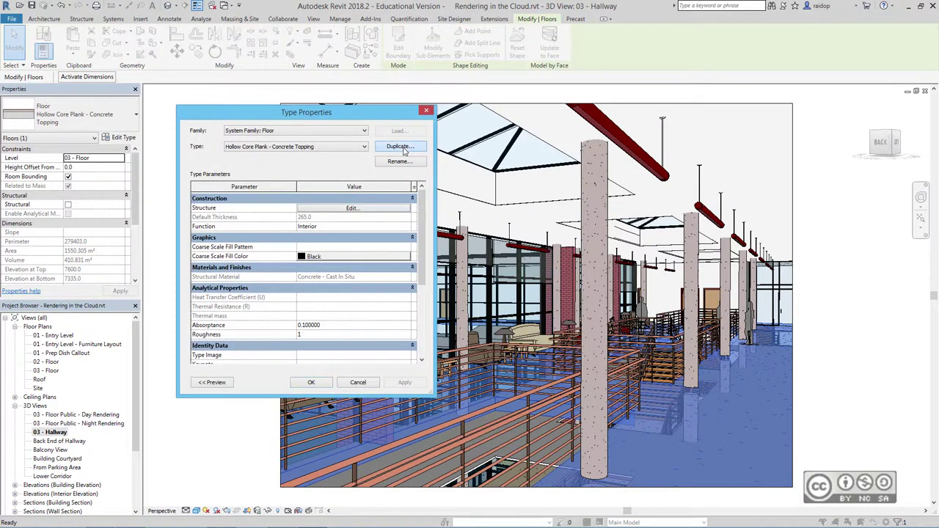
pyautogui.moveTo(302, 246); pyautogui.dragTo(351, 246)
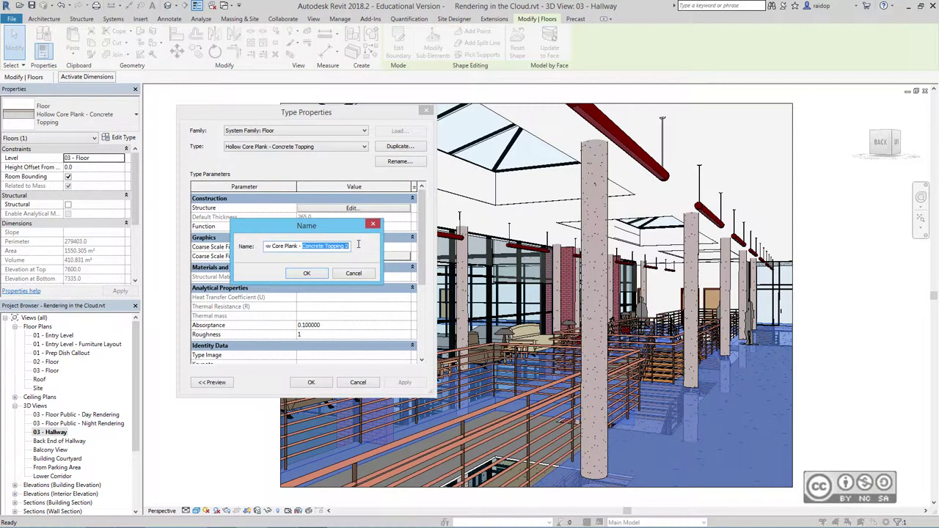
pyautogui.write('Wood Plank')
pyautogui.click(311, 278)
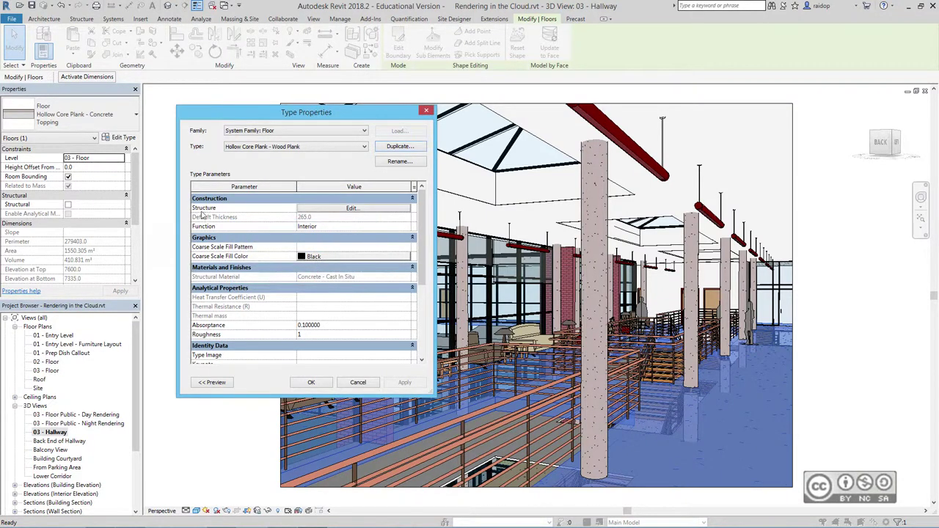
# Set the Wood Plank type's top finish layer to Wood - Flooring and apply it.
pyautogui.click(330, 212)
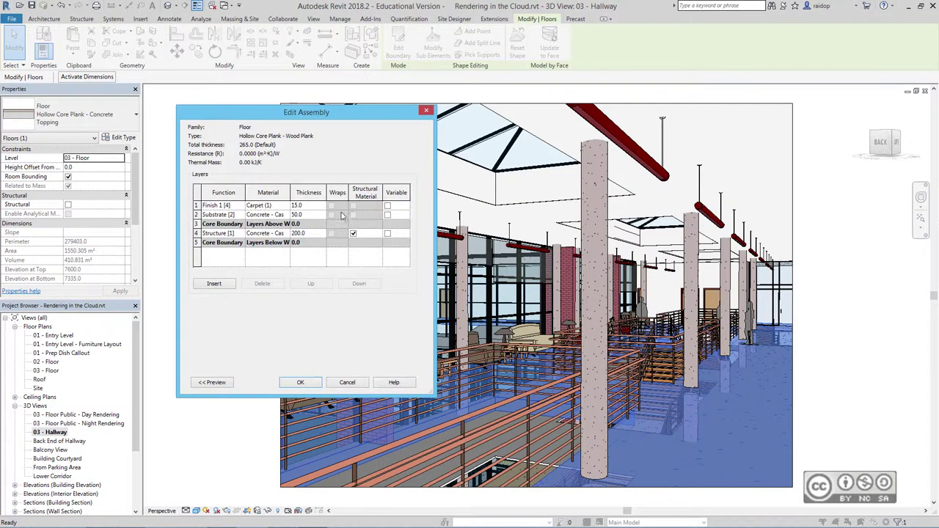
pyautogui.click(222, 206)
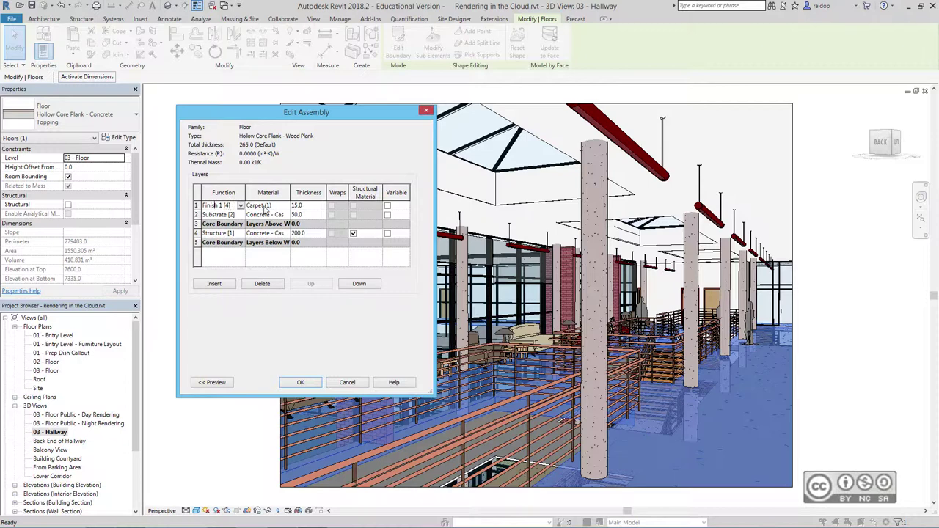
pyautogui.click(283, 206)
pyautogui.click(287, 205)
pyautogui.click(142, 44)
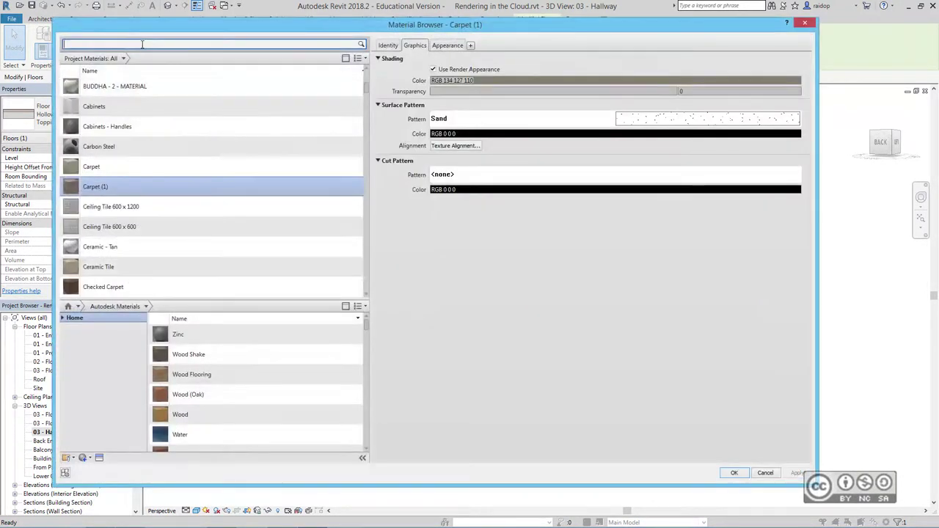
pyautogui.write('Wood - Flooring')
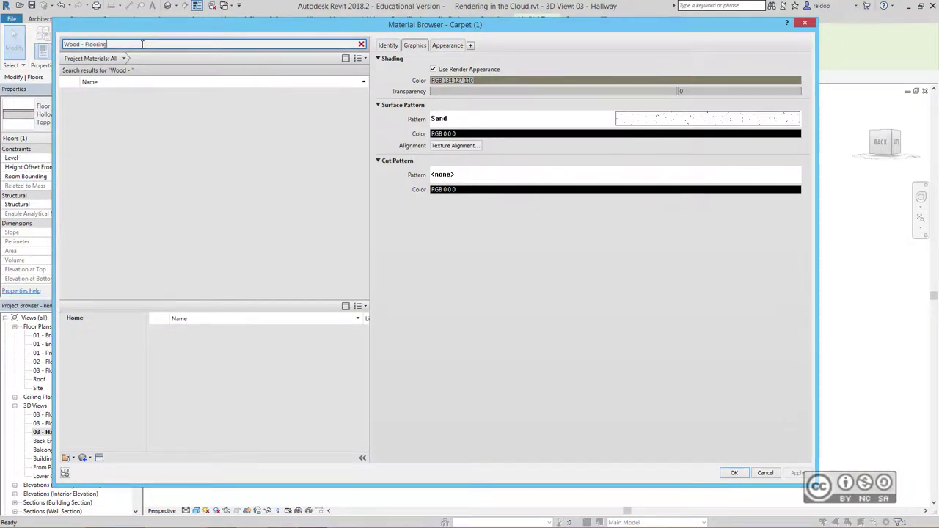
pyautogui.click(733, 472)
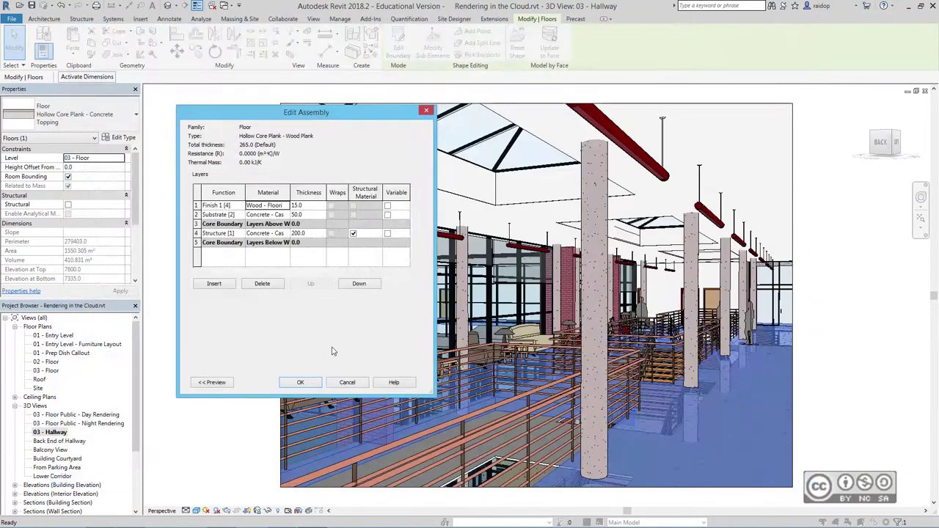
pyautogui.click(299, 382)
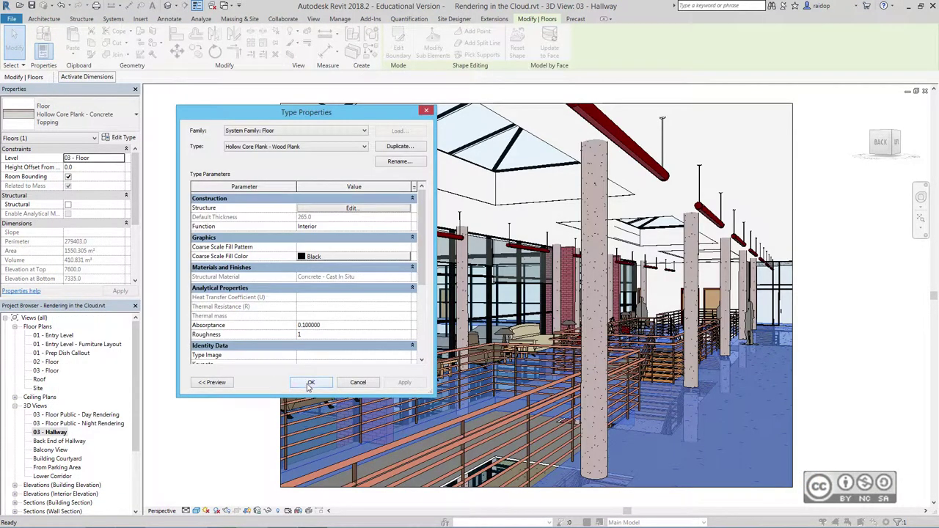
pyautogui.click(310, 383)
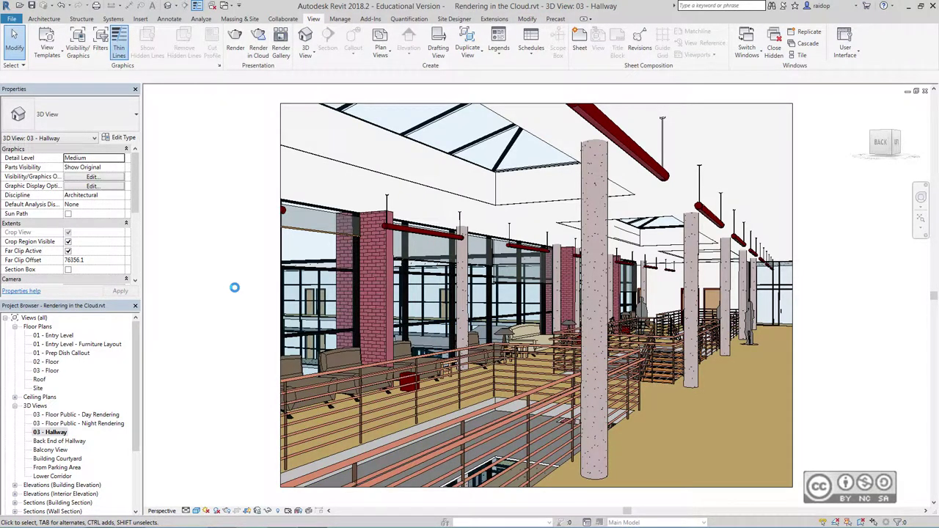
# Paint the far hallway partition wall face with Paint - Blue Matte, then finish the Paint tool.
pyautogui.click(528, 20)
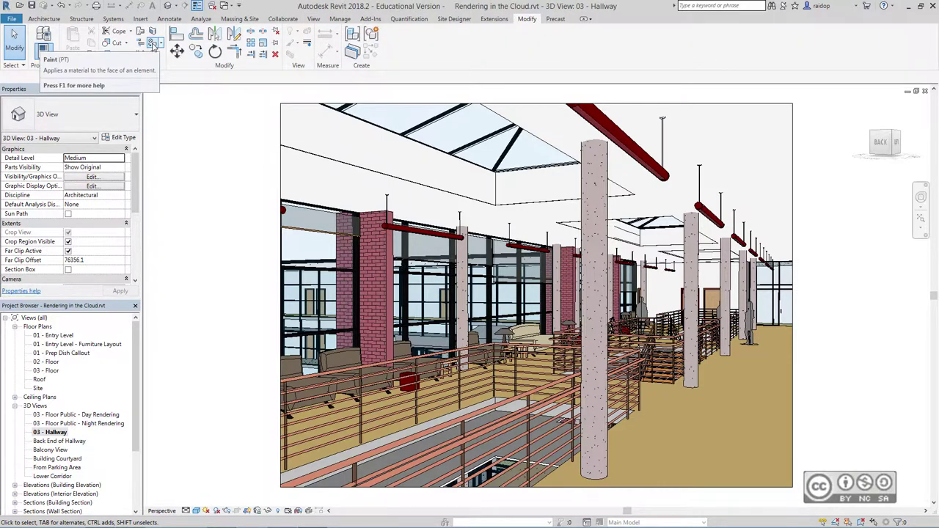
pyautogui.click(152, 46)
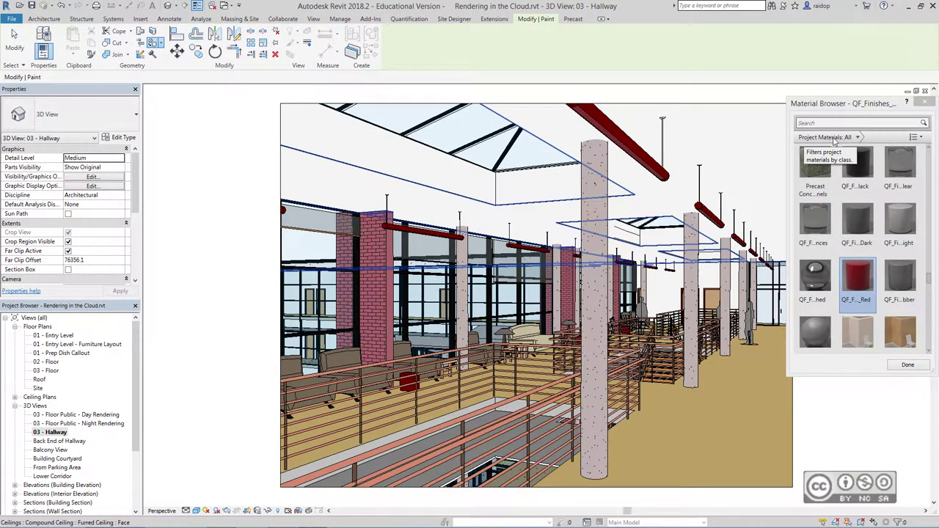
pyautogui.scroll(2, 881, 220)
pyautogui.scroll(3, 921, 239)
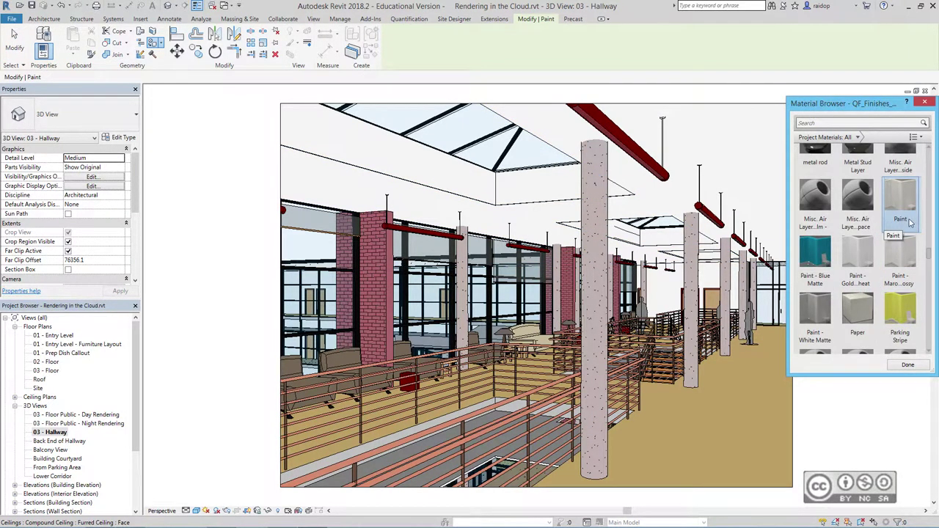
pyautogui.click(816, 254)
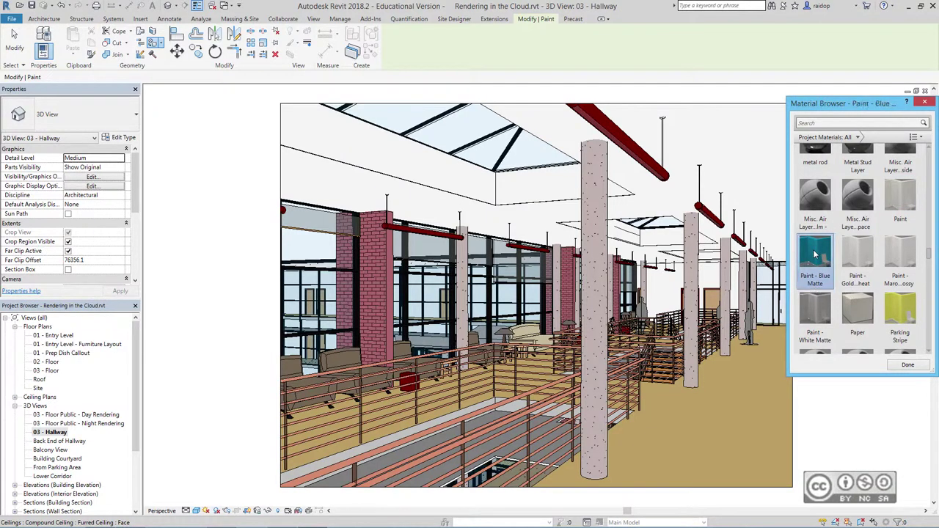
pyautogui.click(668, 281)
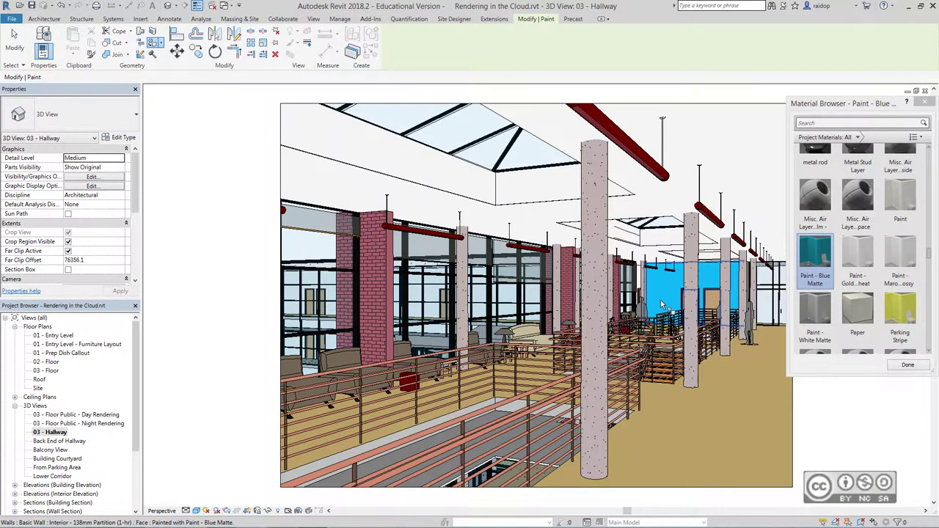
pyautogui.scroll(-1, 822, 184)
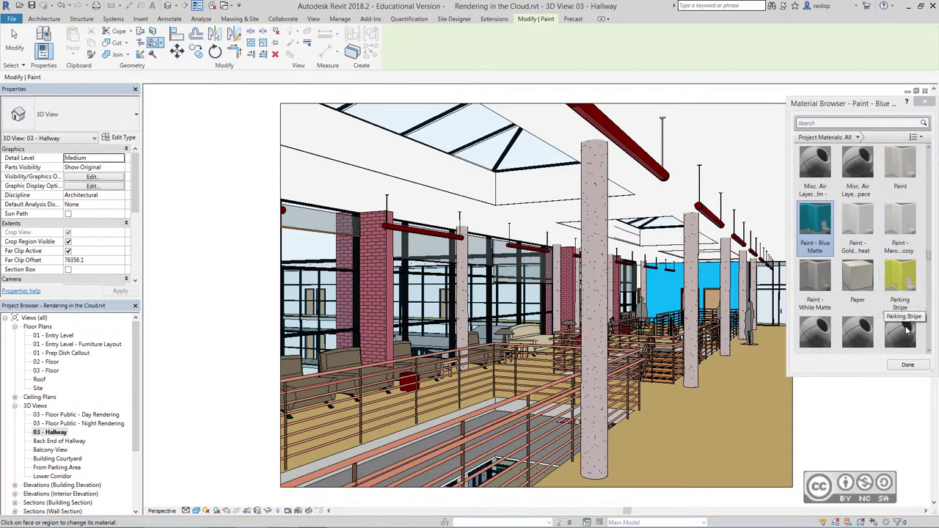
pyautogui.click(908, 366)
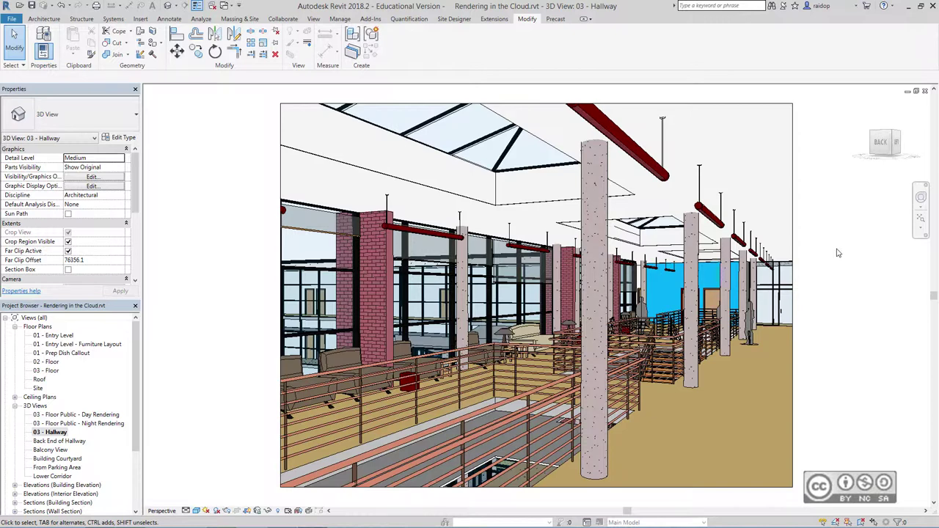
# Launch Render in Cloud from the View tab and get past the welcome message.
pyautogui.click(313, 19)
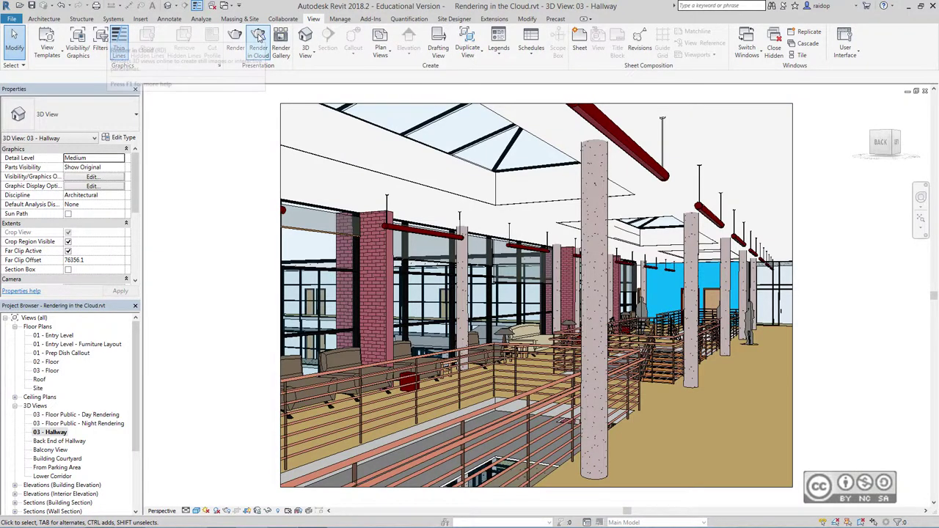
pyautogui.click(259, 36)
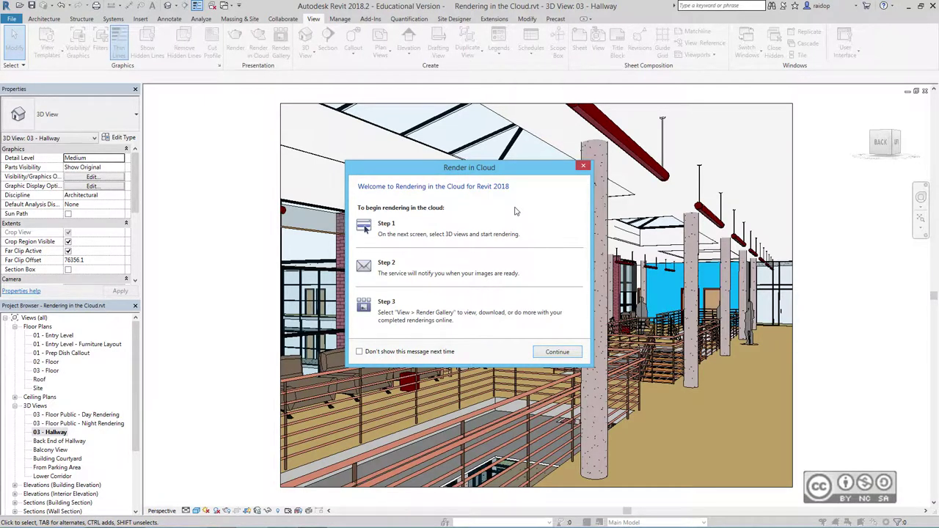
pyautogui.click(557, 352)
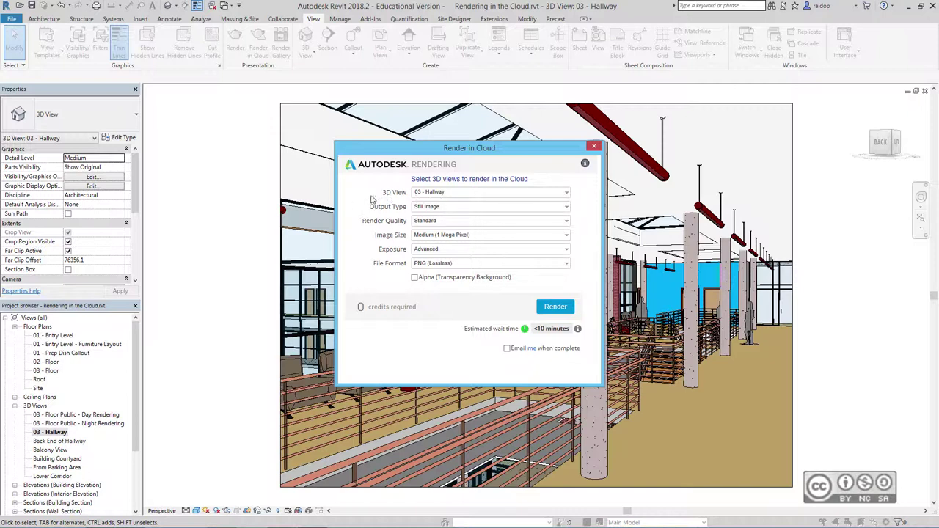
# Review the render settings, keeping 03 - Hallway as the view and Still Image as output.
pyautogui.click(566, 193)
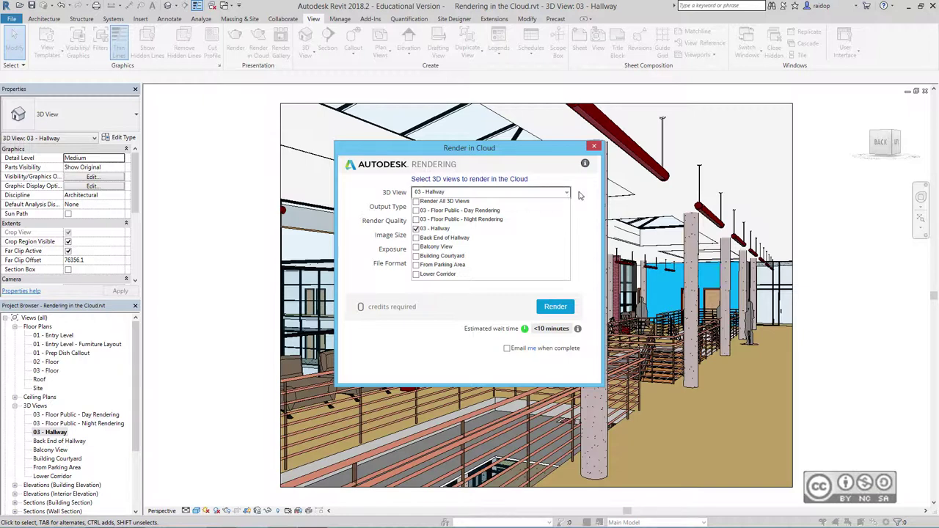
pyautogui.click(579, 195)
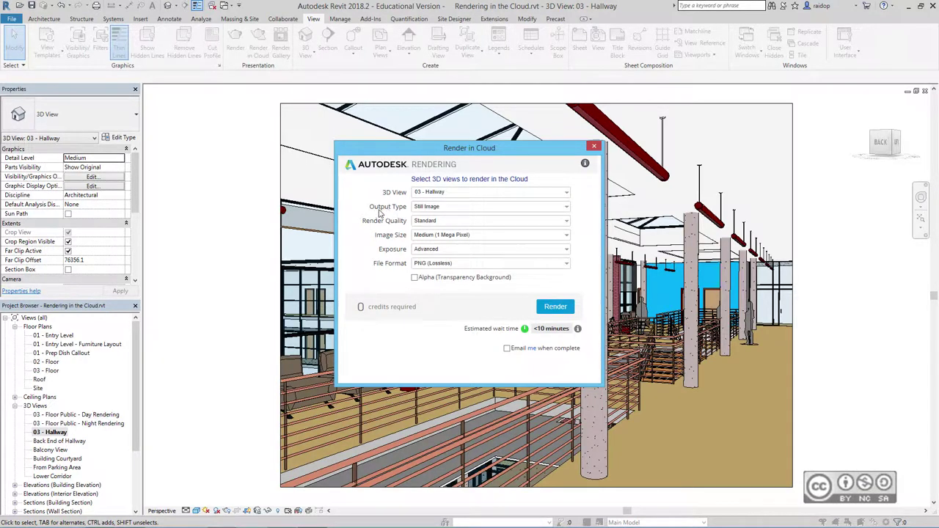
pyautogui.click(567, 208)
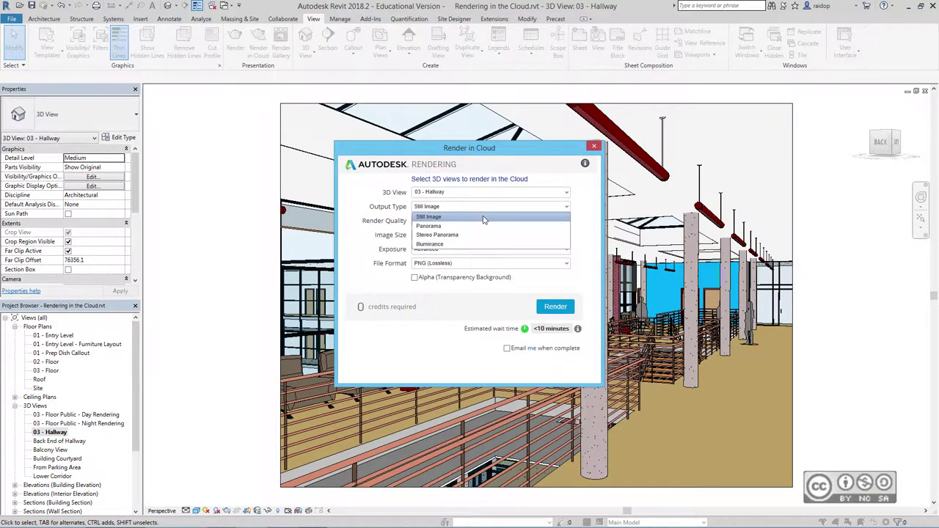
pyautogui.click(575, 210)
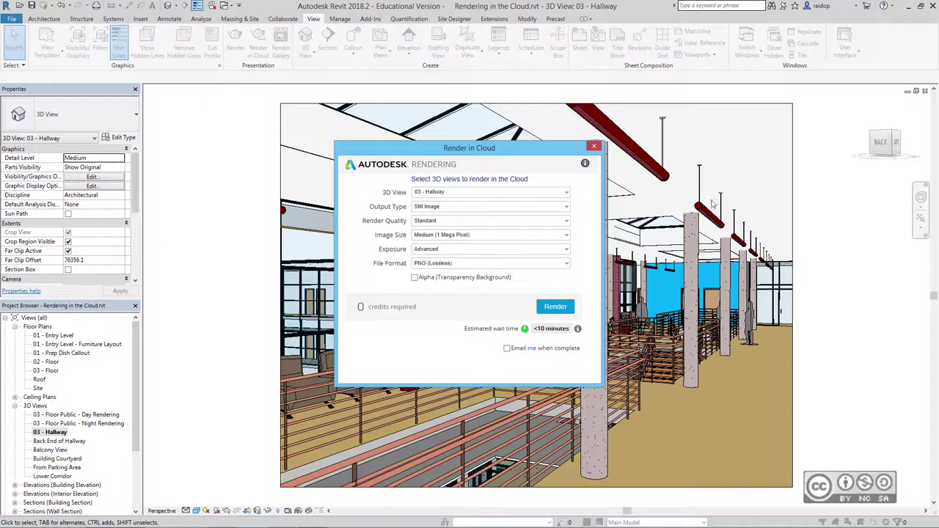
pyautogui.click(567, 209)
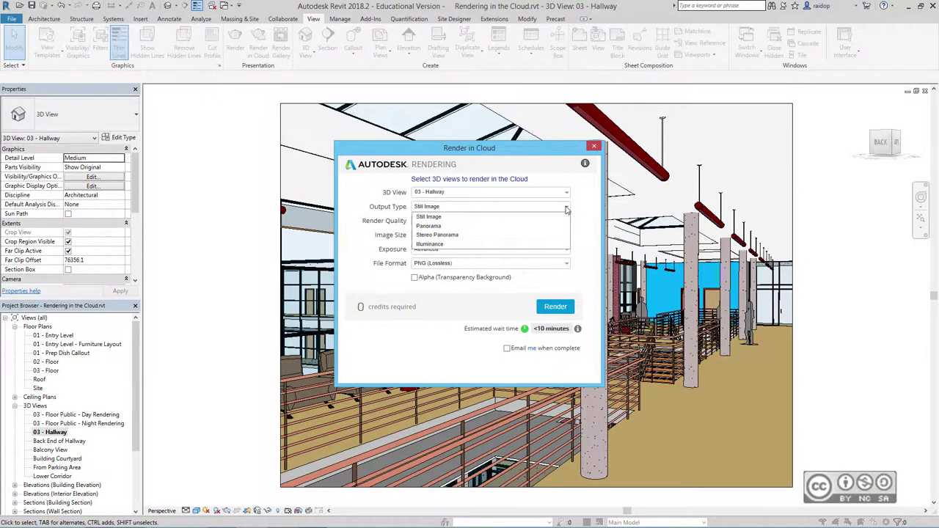
pyautogui.click(584, 209)
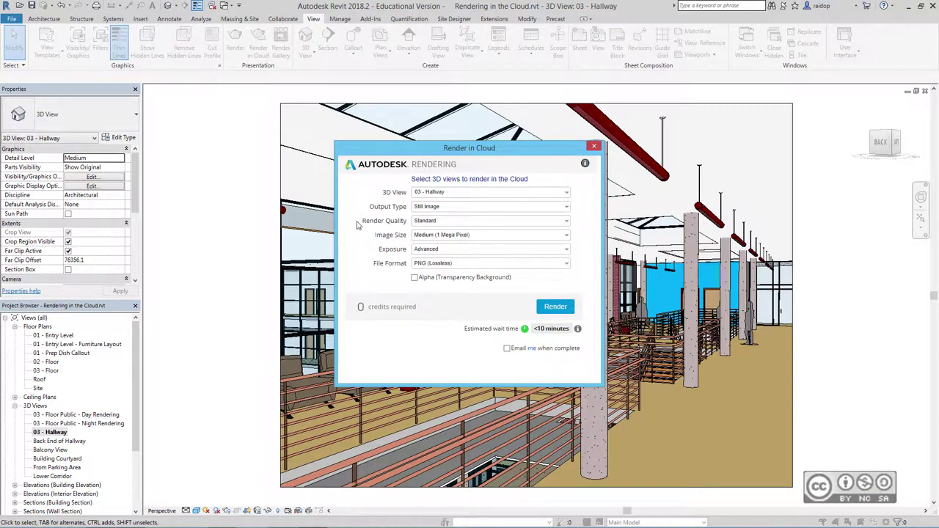
pyautogui.click(567, 223)
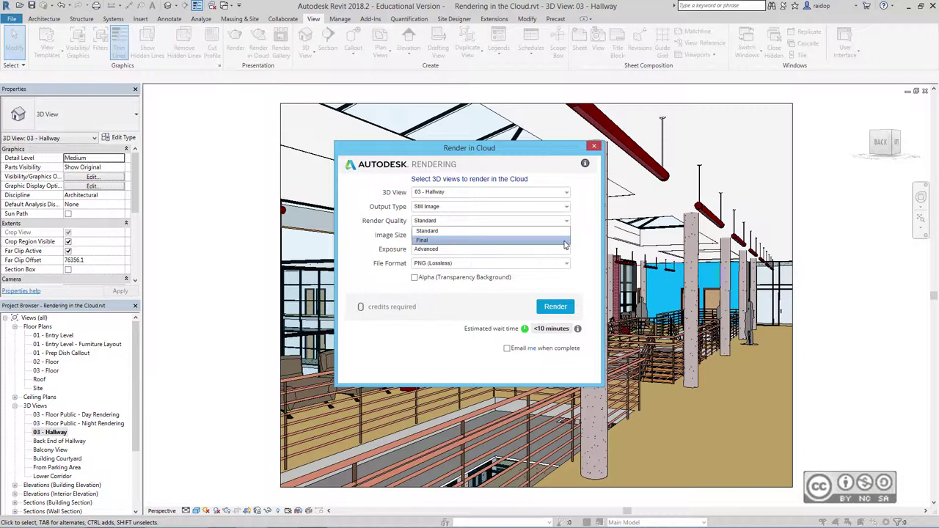
pyautogui.click(569, 224)
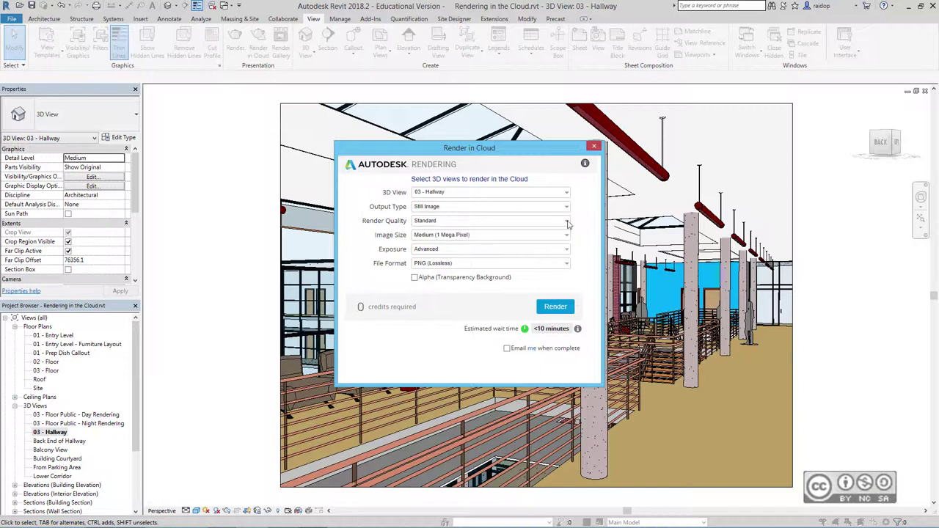
# Set render quality to Final and keep Advanced exposure.
pyautogui.click(568, 224)
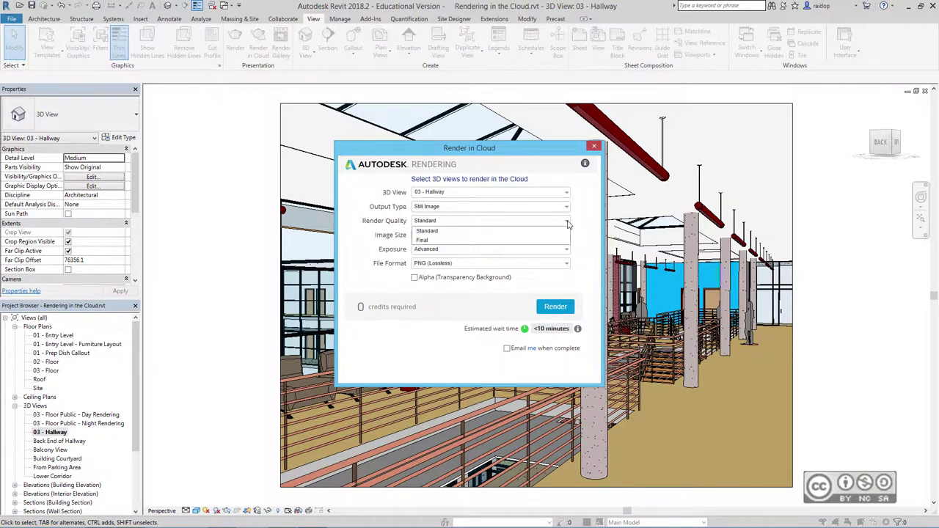
pyautogui.click(422, 240)
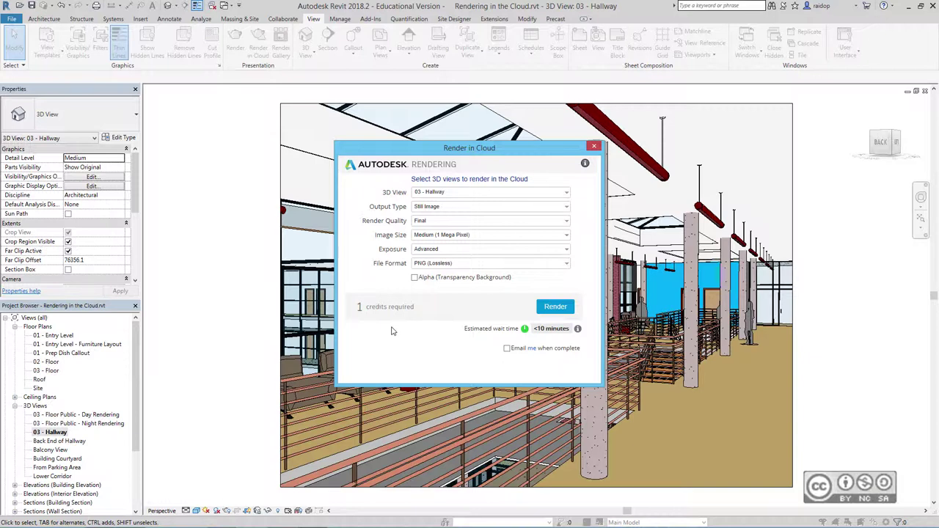
pyautogui.click(567, 221)
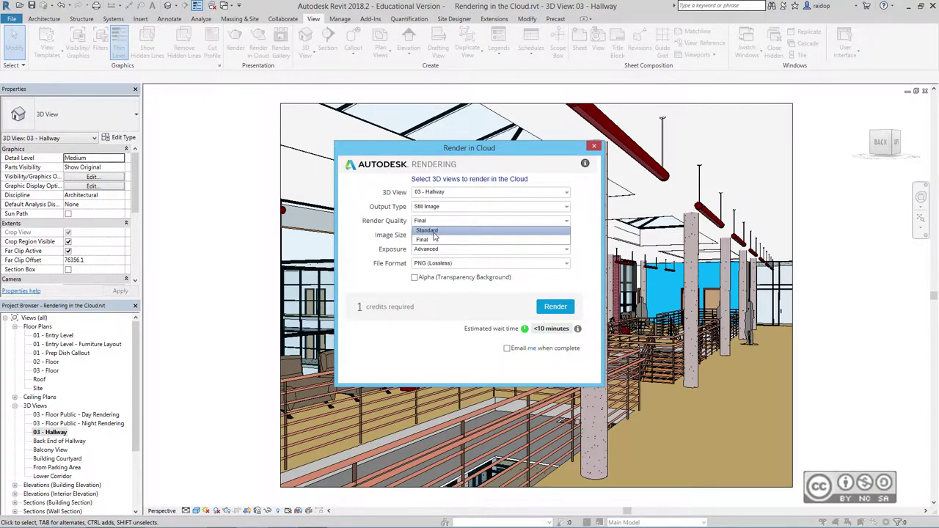
pyautogui.click(506, 230)
pyautogui.click(567, 221)
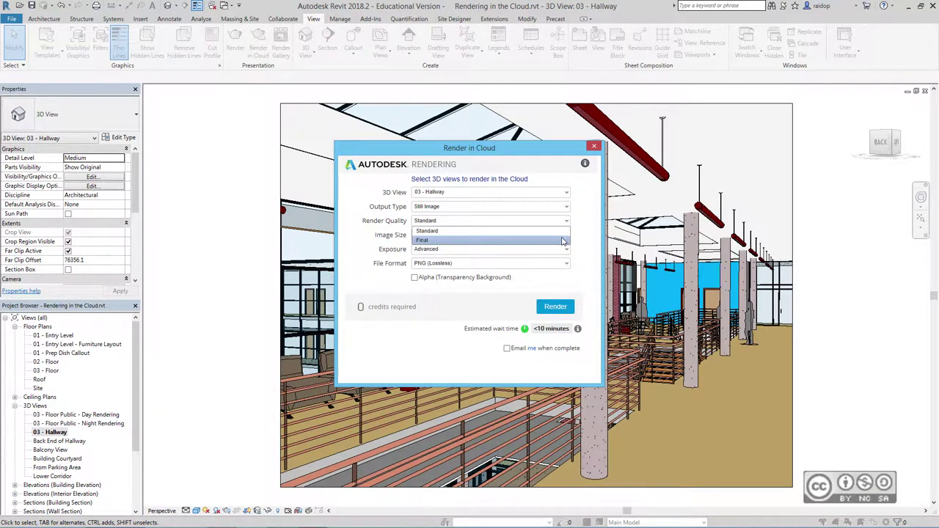
pyautogui.click(563, 240)
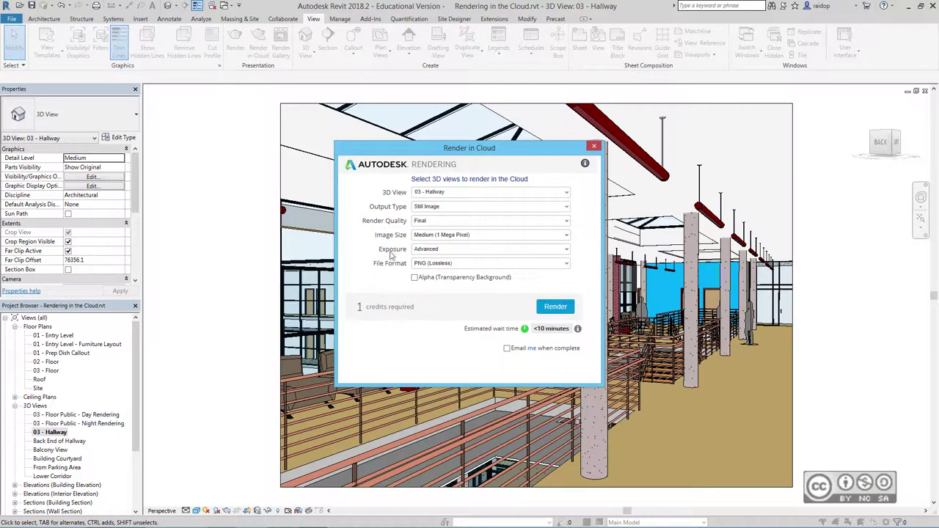
pyautogui.click(570, 250)
pyautogui.click(592, 264)
# Submit 03 - Hallway for cloud rendering, accept the missing-images warning, and upload in background.
pyautogui.click(558, 308)
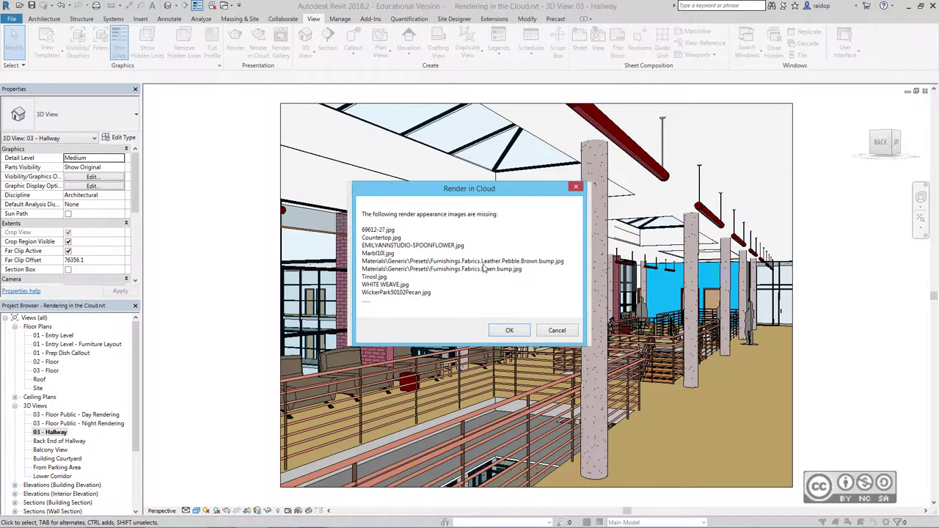
pyautogui.click(509, 331)
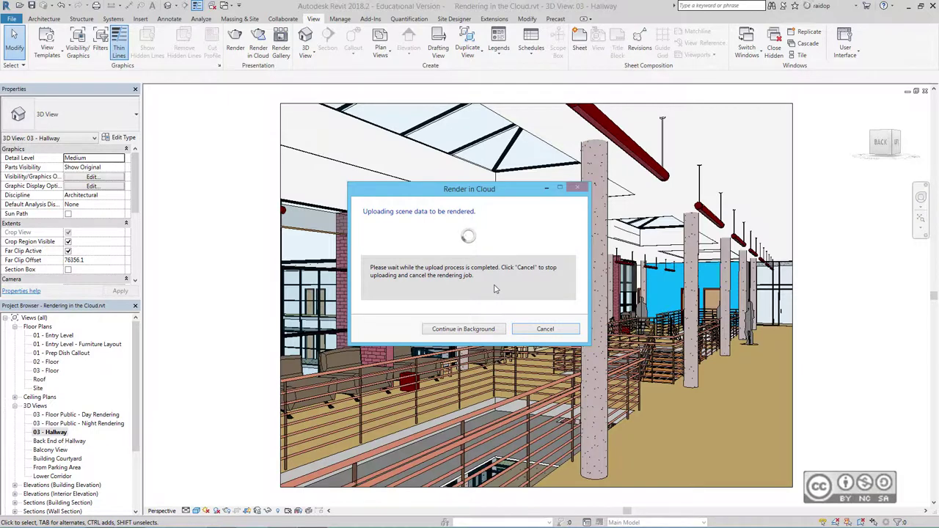
pyautogui.click(475, 332)
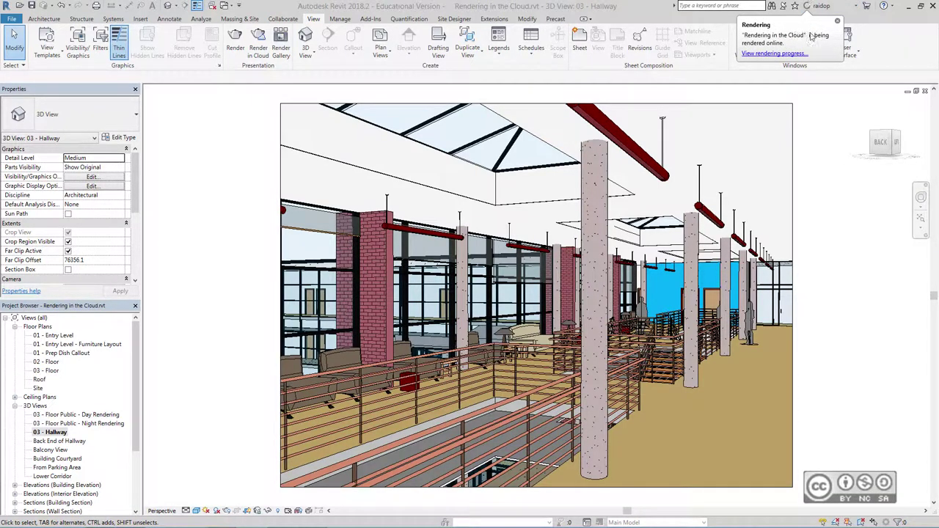
# Choose Render Progress from the account menu to open My Renderings online.
pyautogui.click(855, 7)
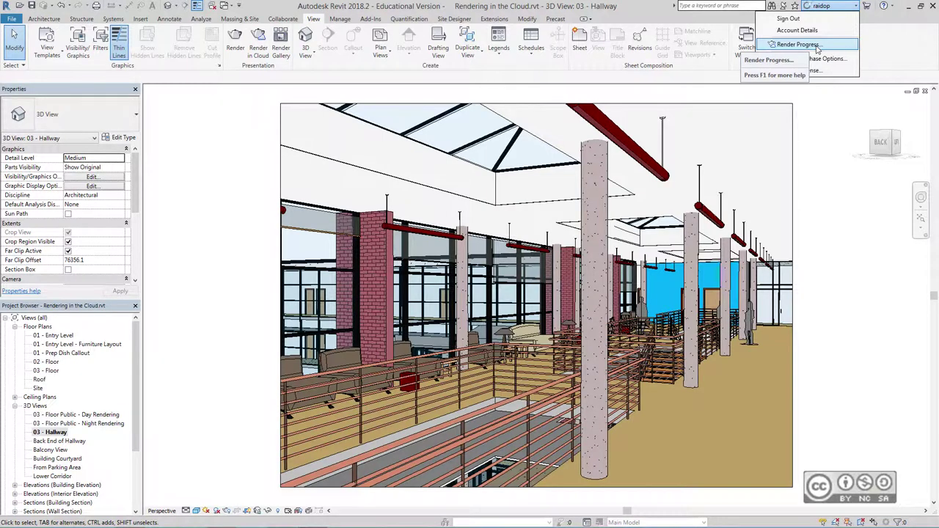
pyautogui.click(817, 46)
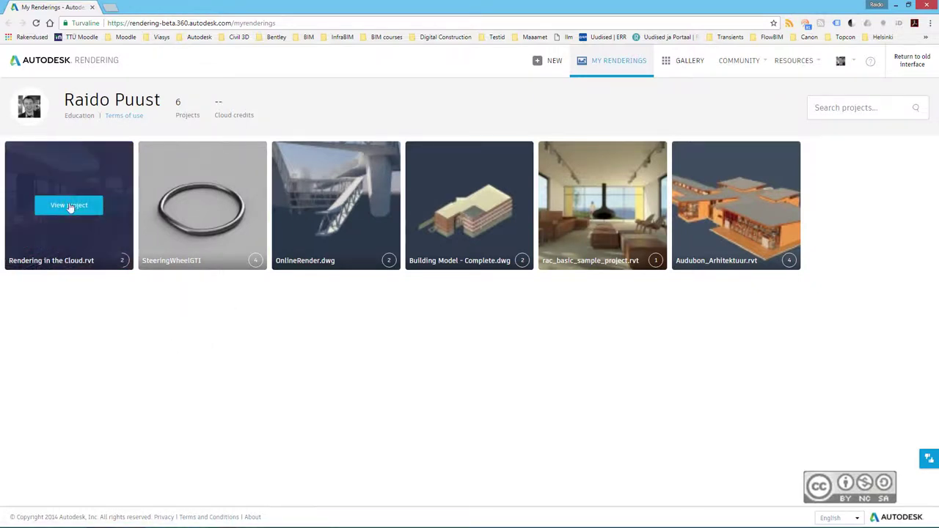
pyautogui.moveTo(69, 206)
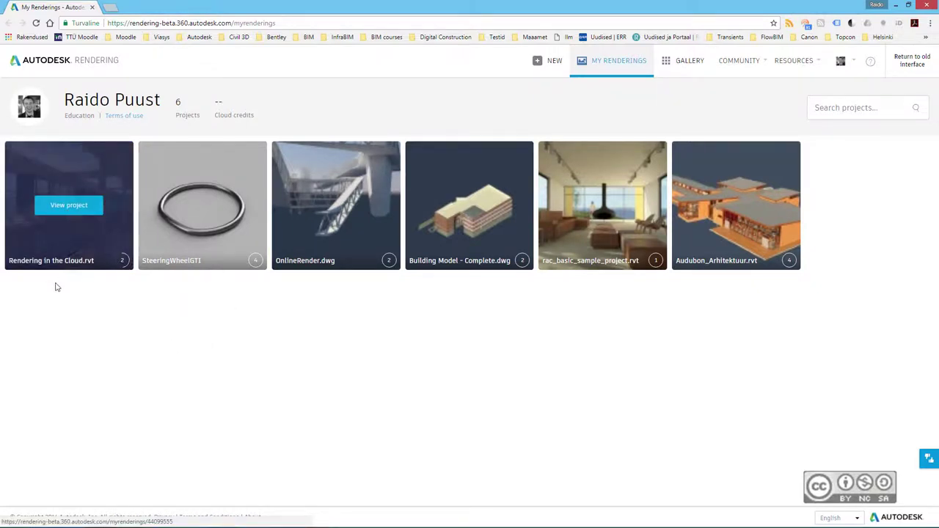
# Confirm the Rendering in the Cloud.rvt job is still queued, then return to Revit.
pyautogui.click(70, 206)
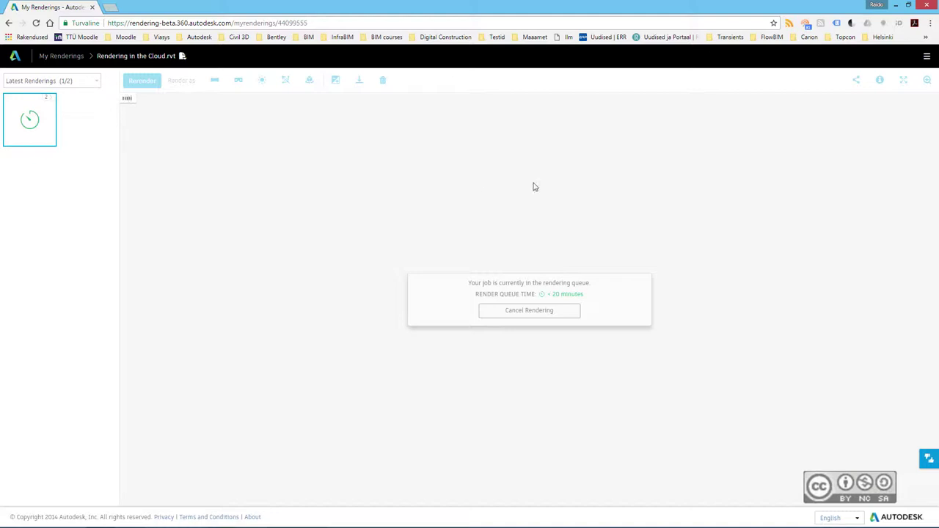
pyautogui.click(921, 6)
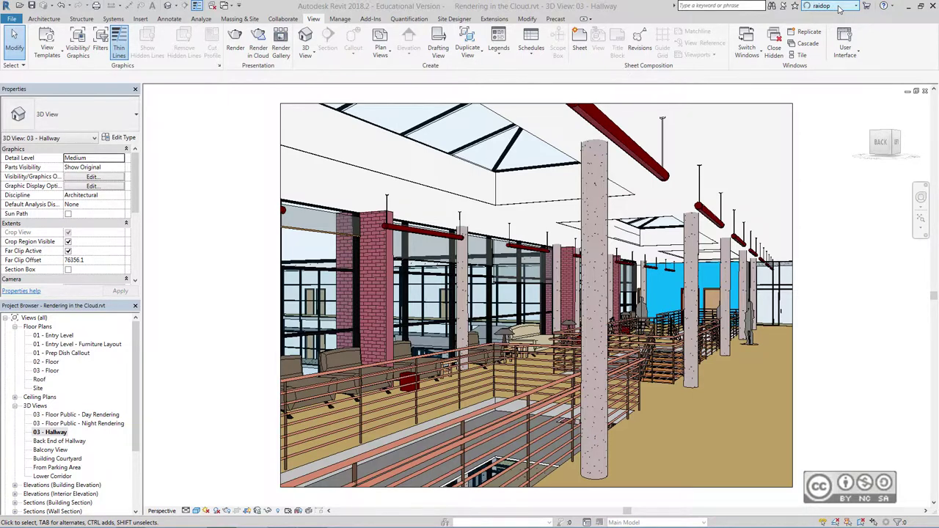
# Choose Render Progress from the account menu to reopen the My Renderings page.
pyautogui.click(855, 7)
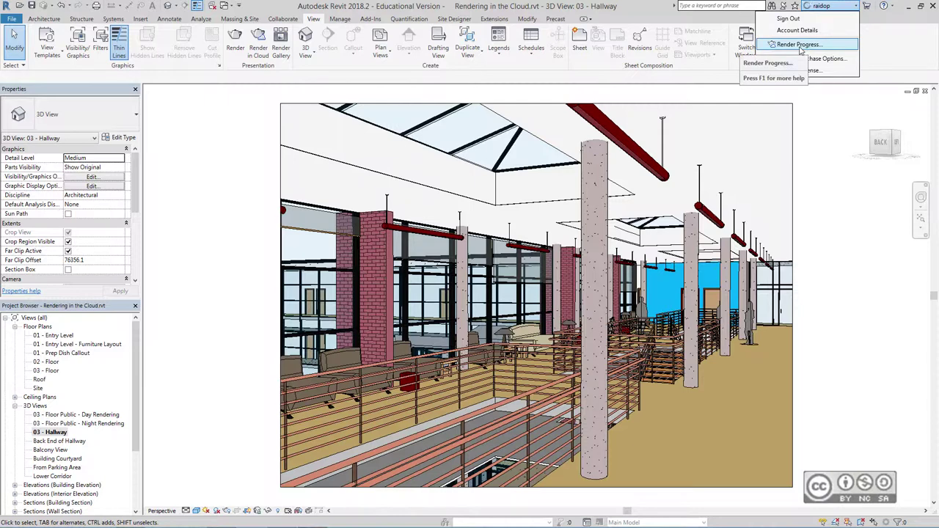
pyautogui.click(799, 44)
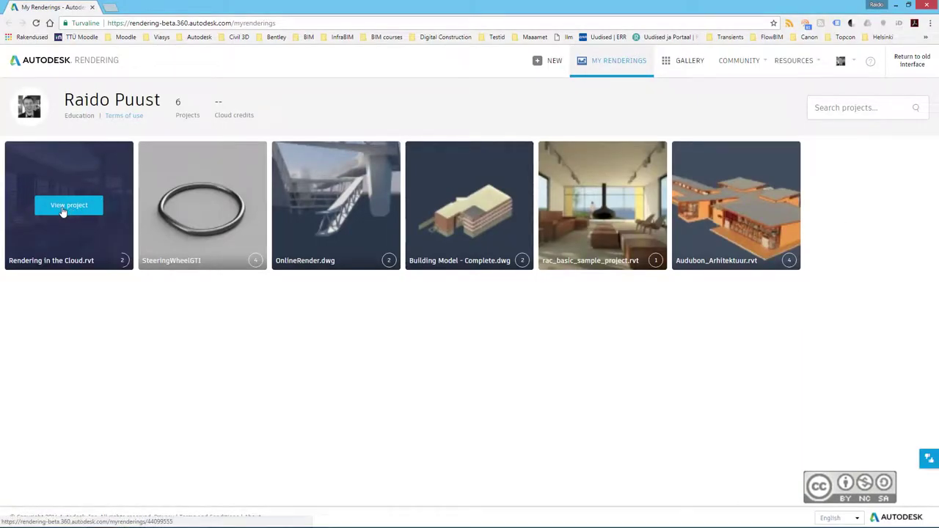
# View the finished photoreal render of Rendering in the Cloud.rvt, then return to Revit.
pyautogui.click(65, 208)
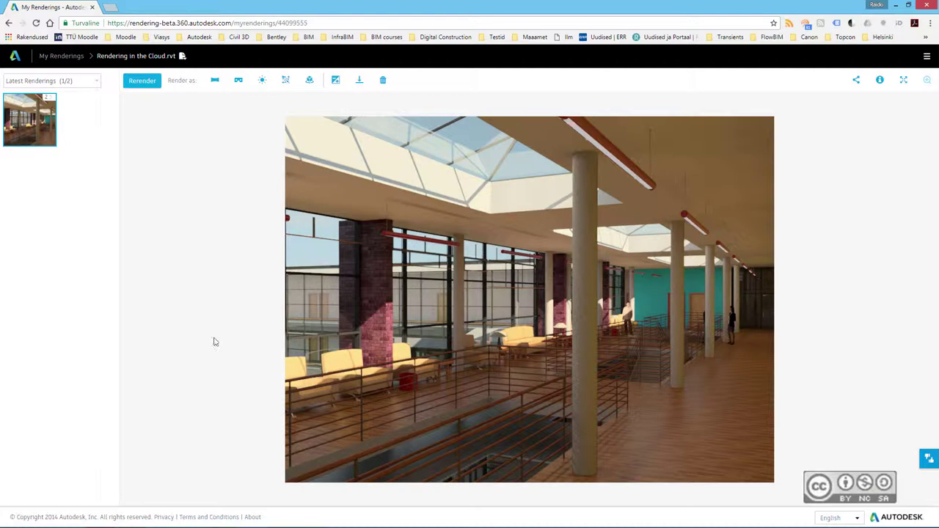
pyautogui.click(312, 518)
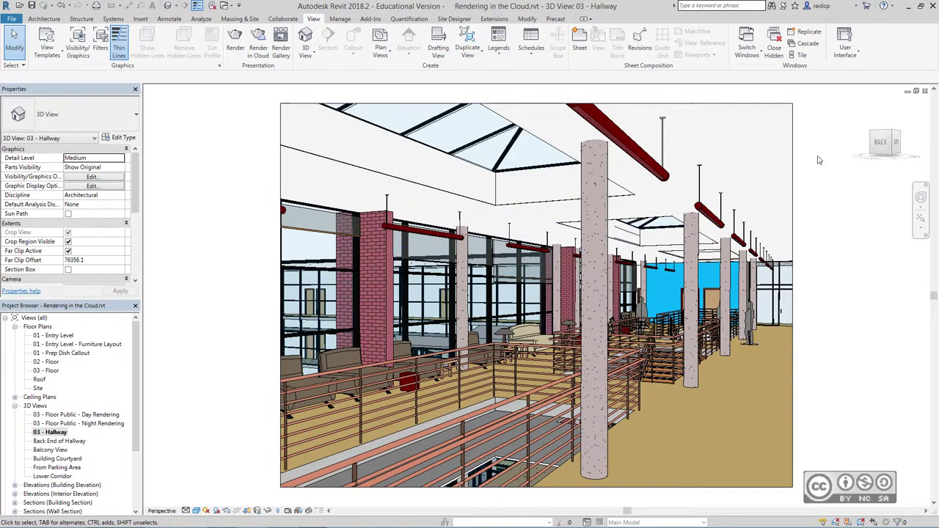
# Dismiss the account menu and open the Render Gallery for the finished 03 - Hallway render.
pyautogui.click(854, 6)
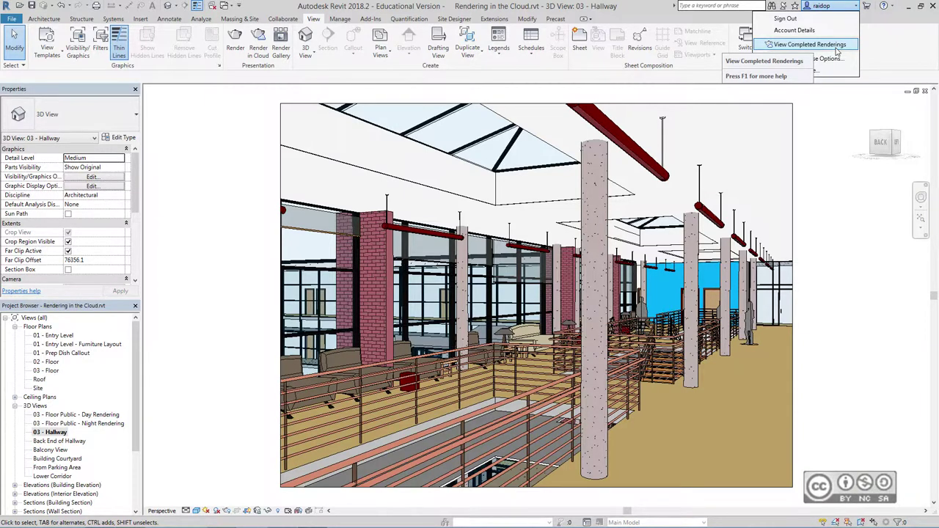
pyautogui.click(835, 51)
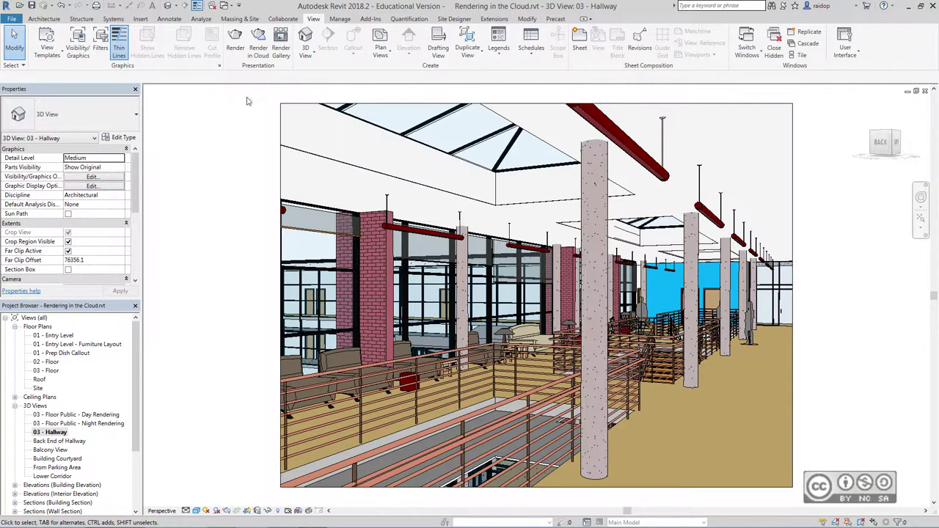
pyautogui.click(282, 46)
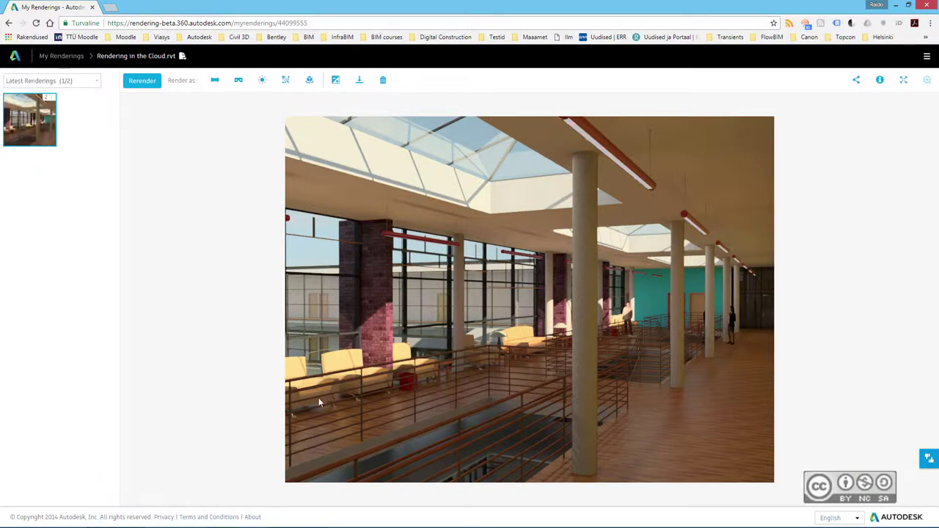
pyautogui.click(880, 83)
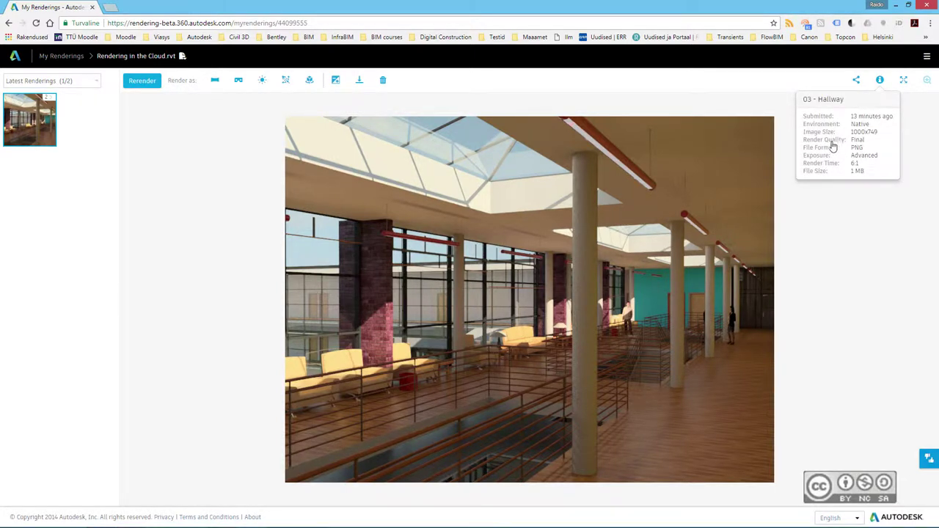
pyautogui.click(856, 82)
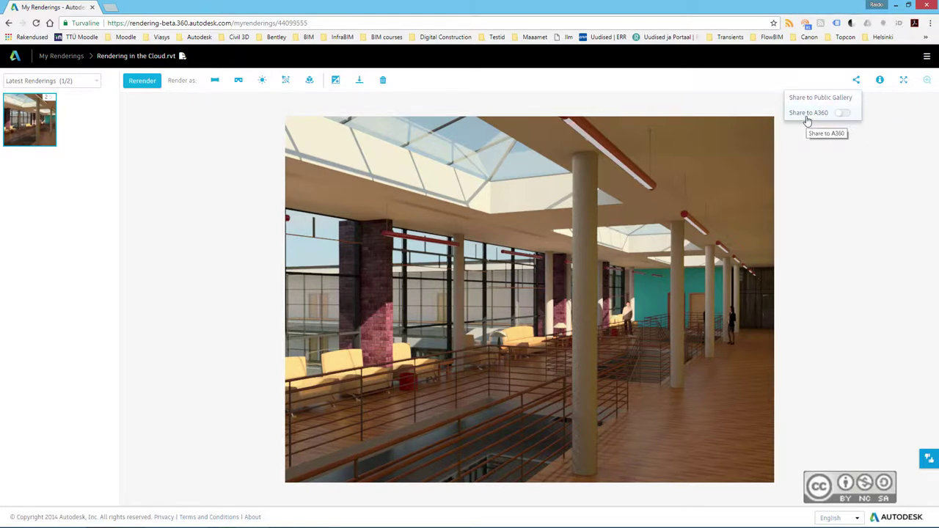
pyautogui.click(842, 113)
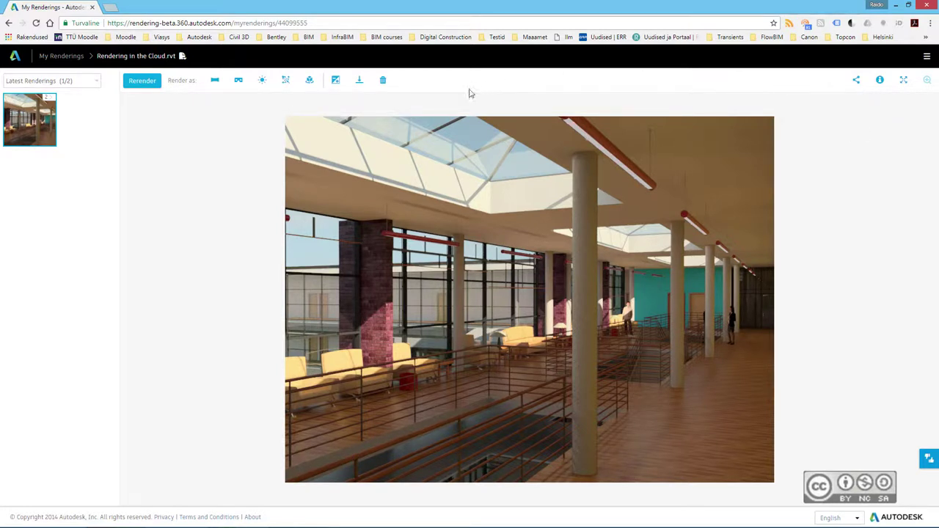
pyautogui.click(360, 83)
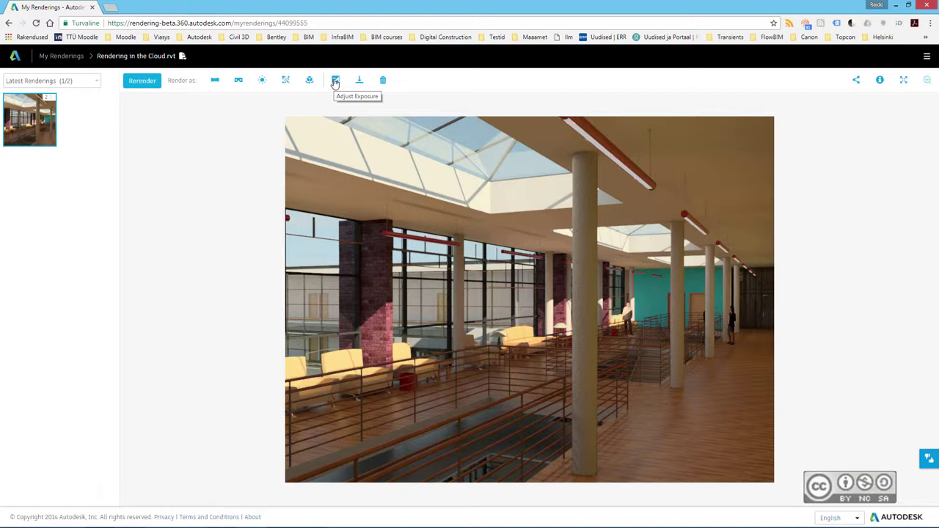
# Apply Exposure Value 10.48 and Midtones 0.81 to the hallway rendering.
pyautogui.click(334, 80)
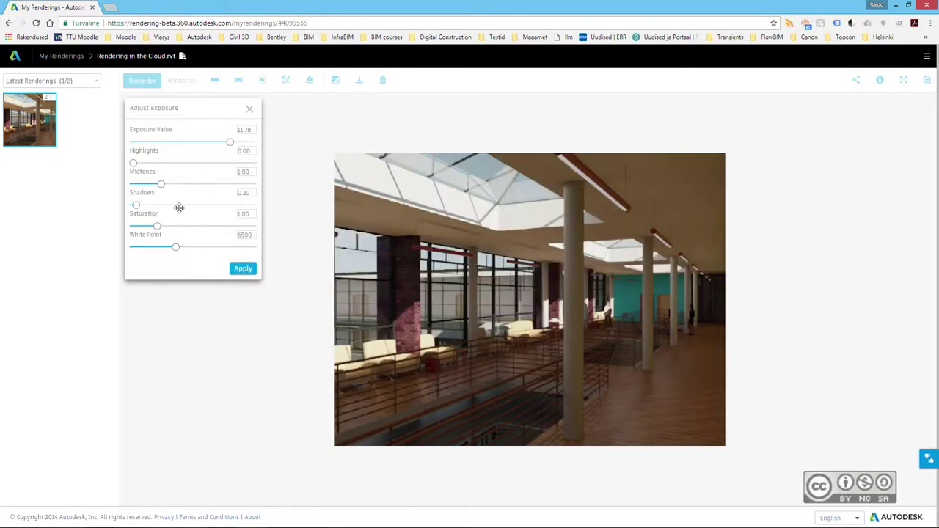
pyautogui.moveTo(229, 141); pyautogui.dragTo(223, 142)
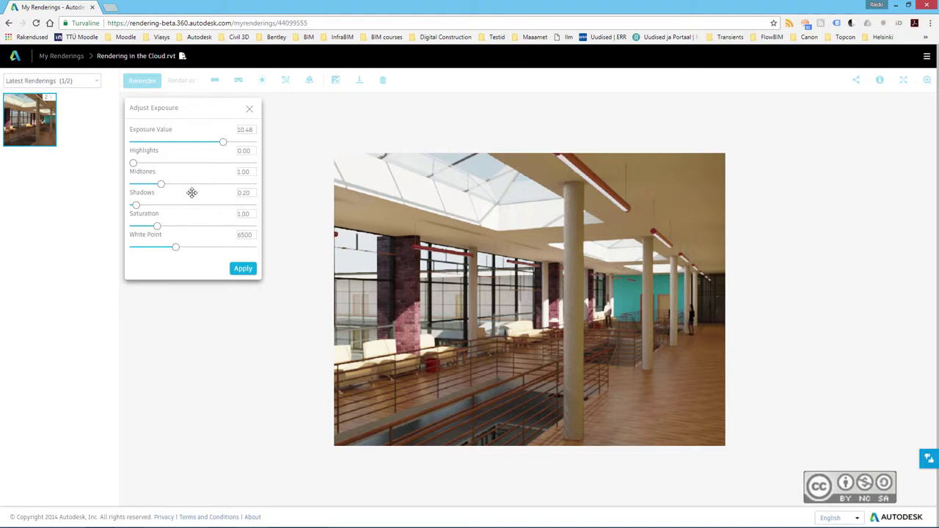
pyautogui.moveTo(161, 184); pyautogui.dragTo(155, 185)
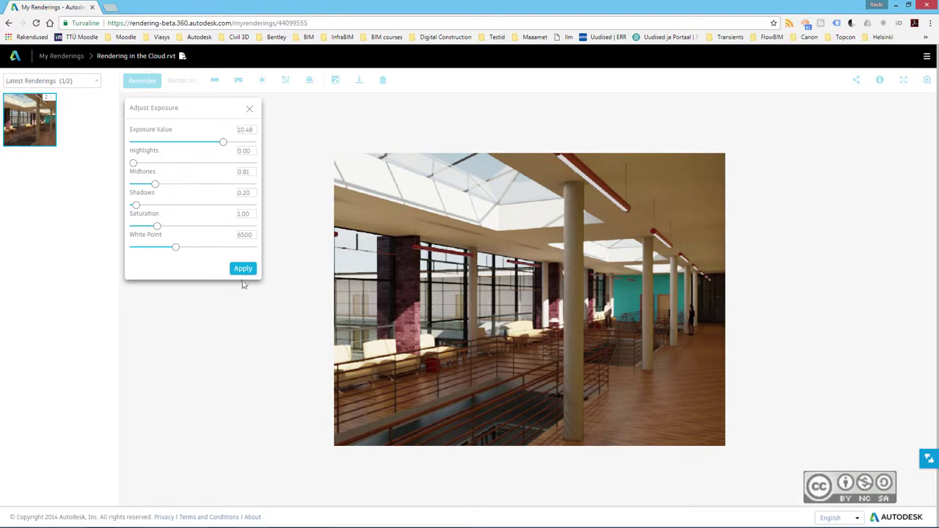
pyautogui.click(248, 111)
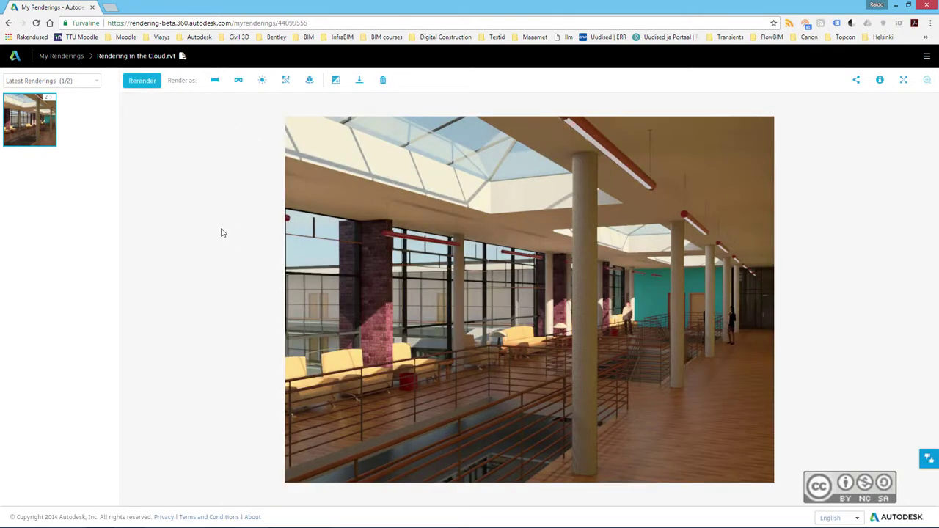
# Review the Illuminance and Solar Study settings without rendering, then close the browser.
pyautogui.click(287, 81)
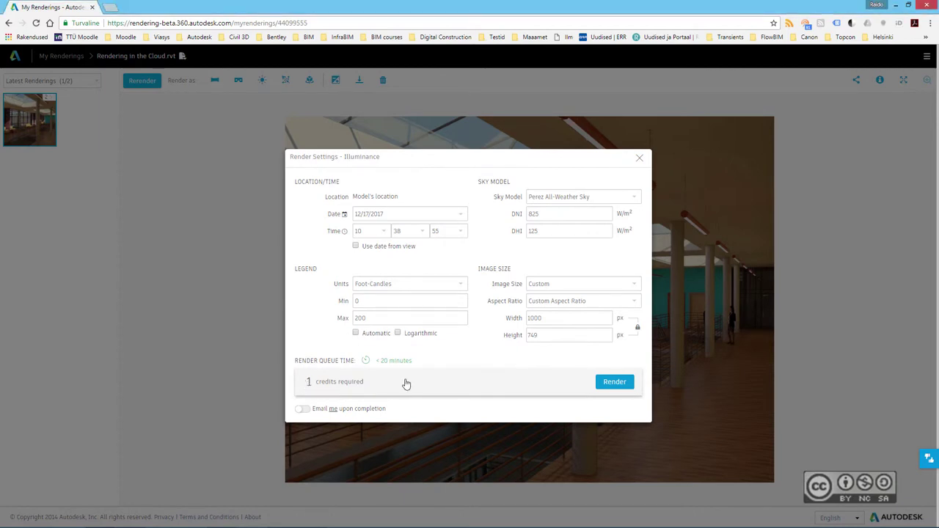
pyautogui.click(639, 160)
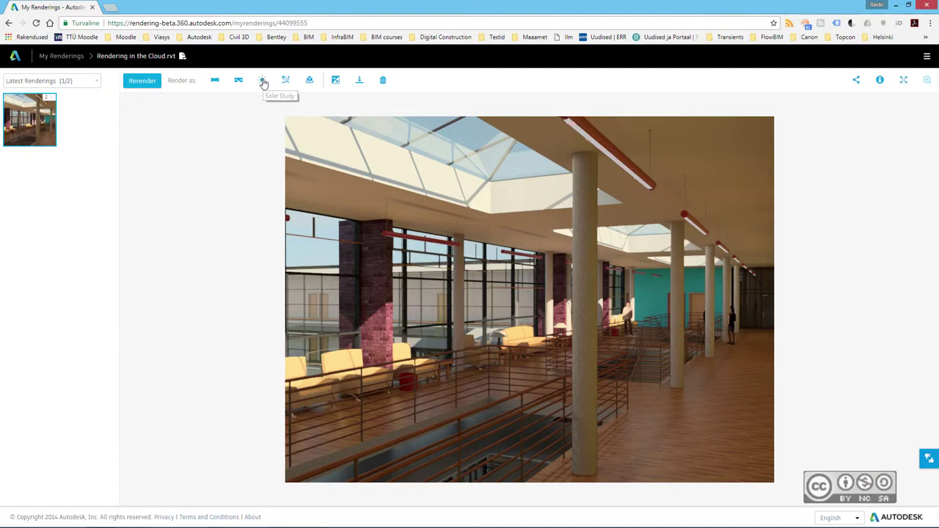
pyautogui.click(262, 81)
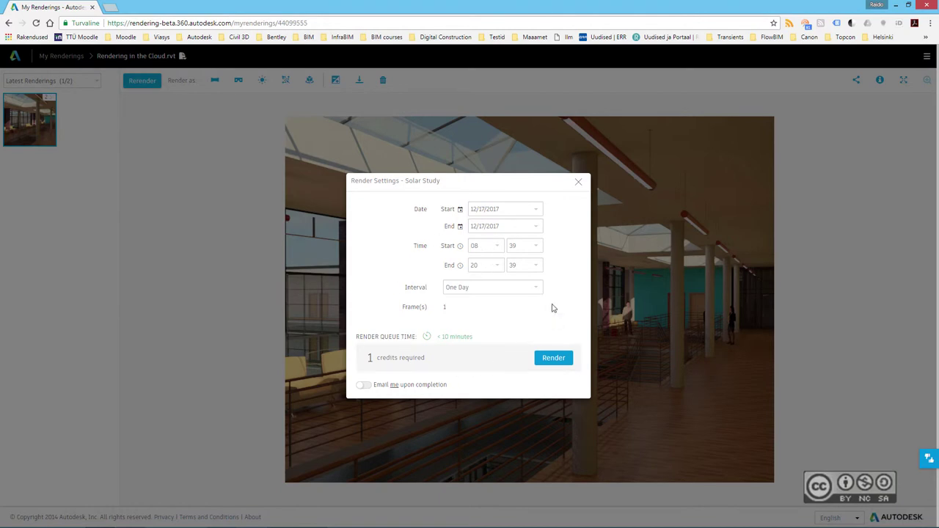
pyautogui.click(578, 184)
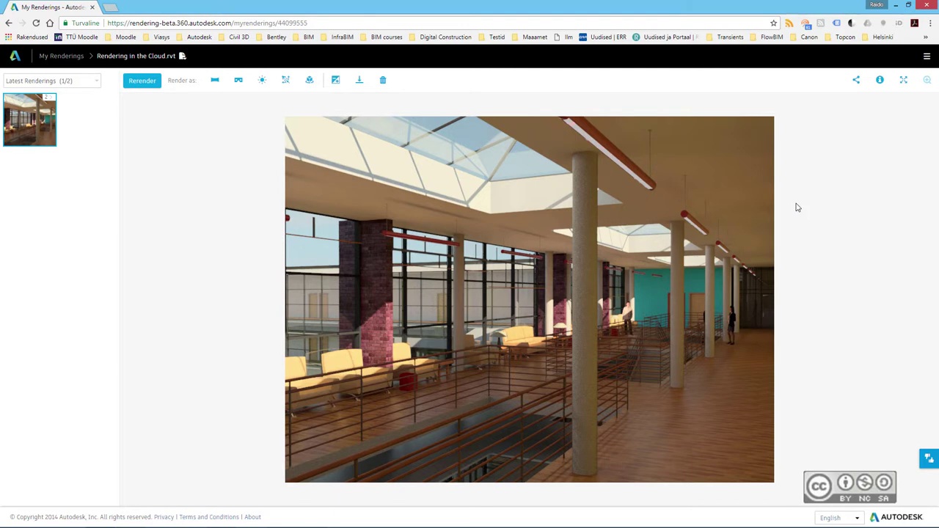
pyautogui.click(926, 6)
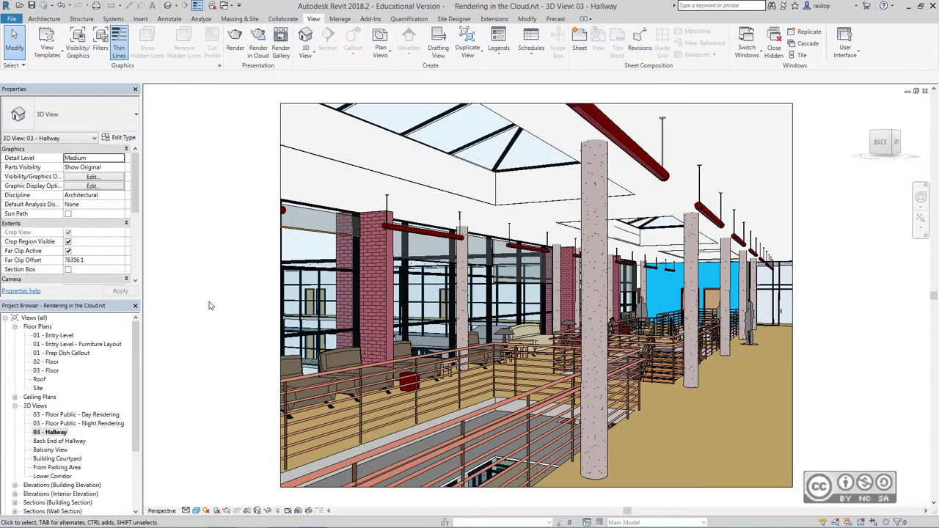